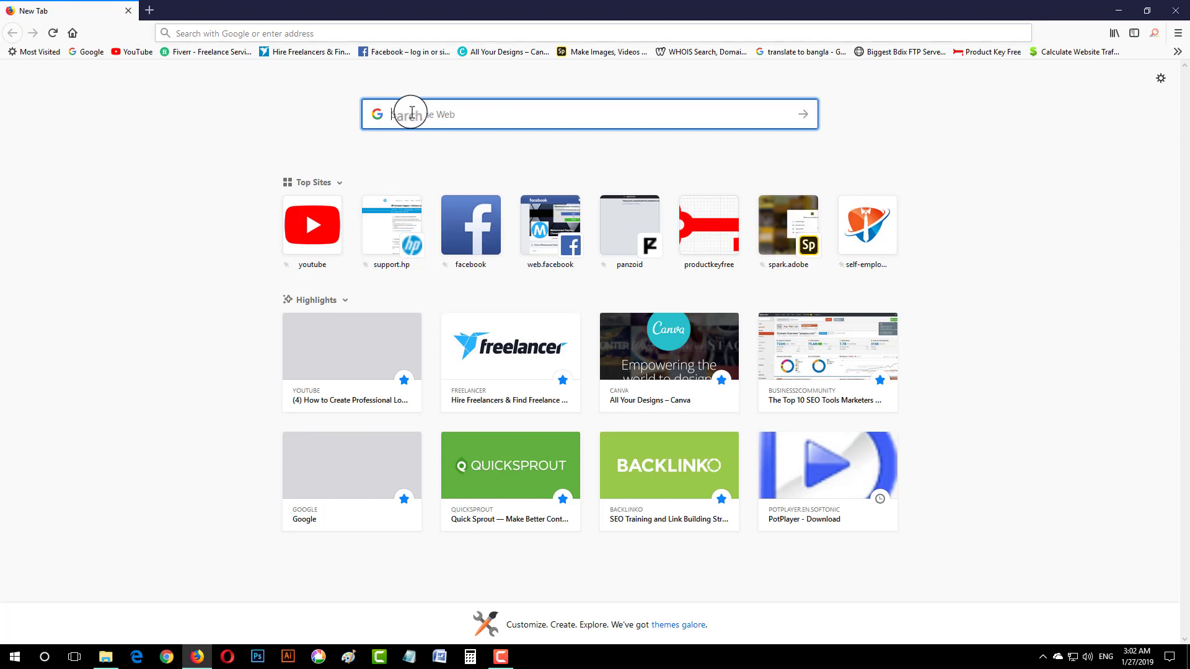
Step: Search the web for "Pot player" and open the Softonic result "PotPlayer - Download"
text(Po)
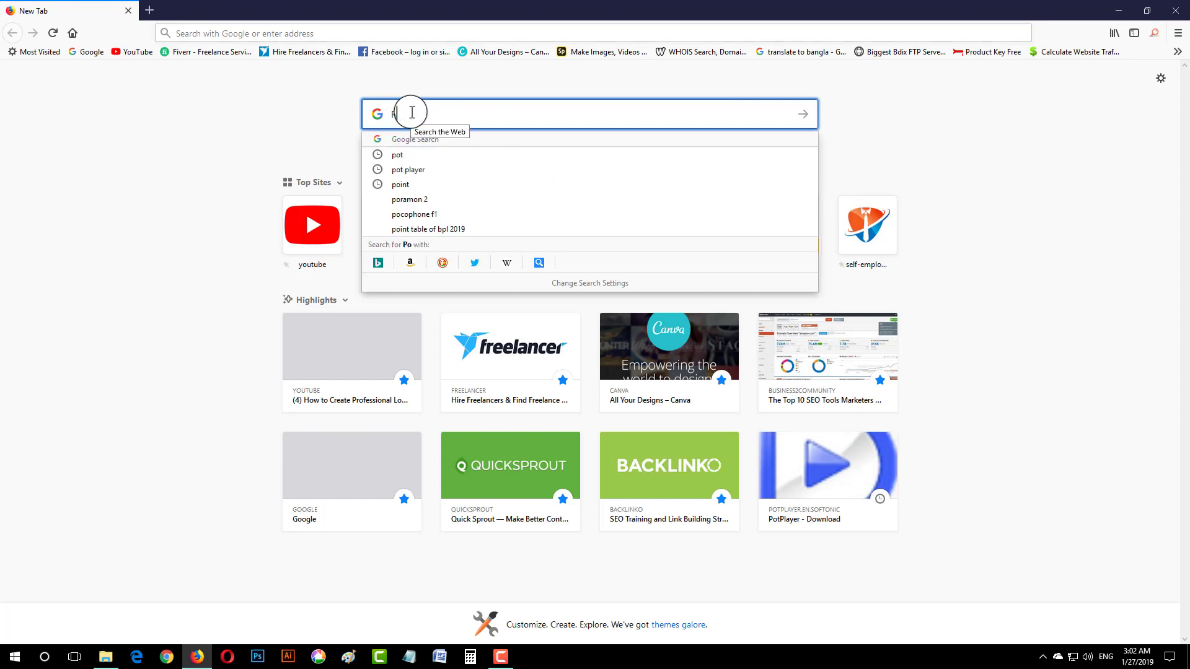
text(t pl)
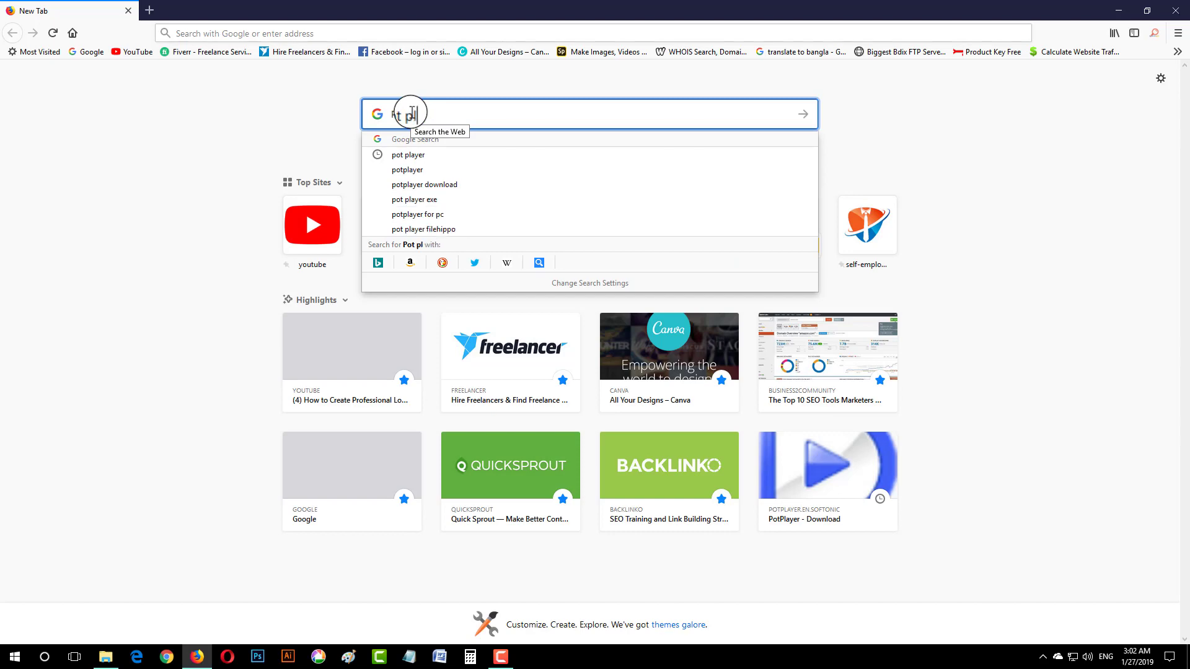
text(ayer)
key(Return)
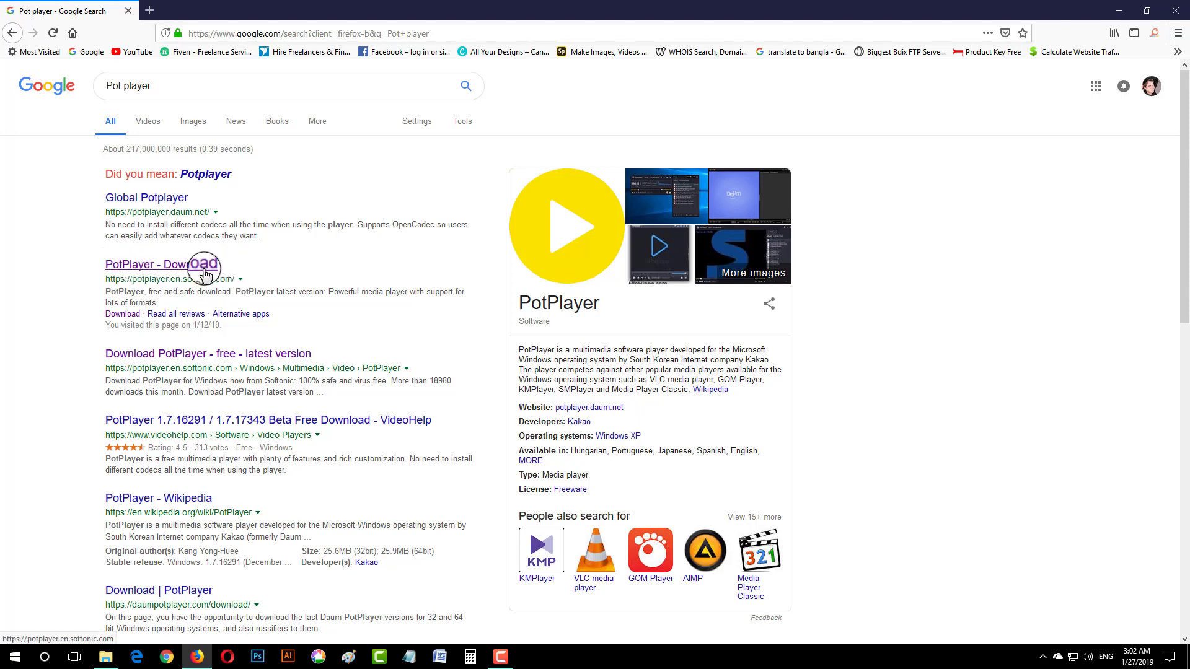
click(173, 266)
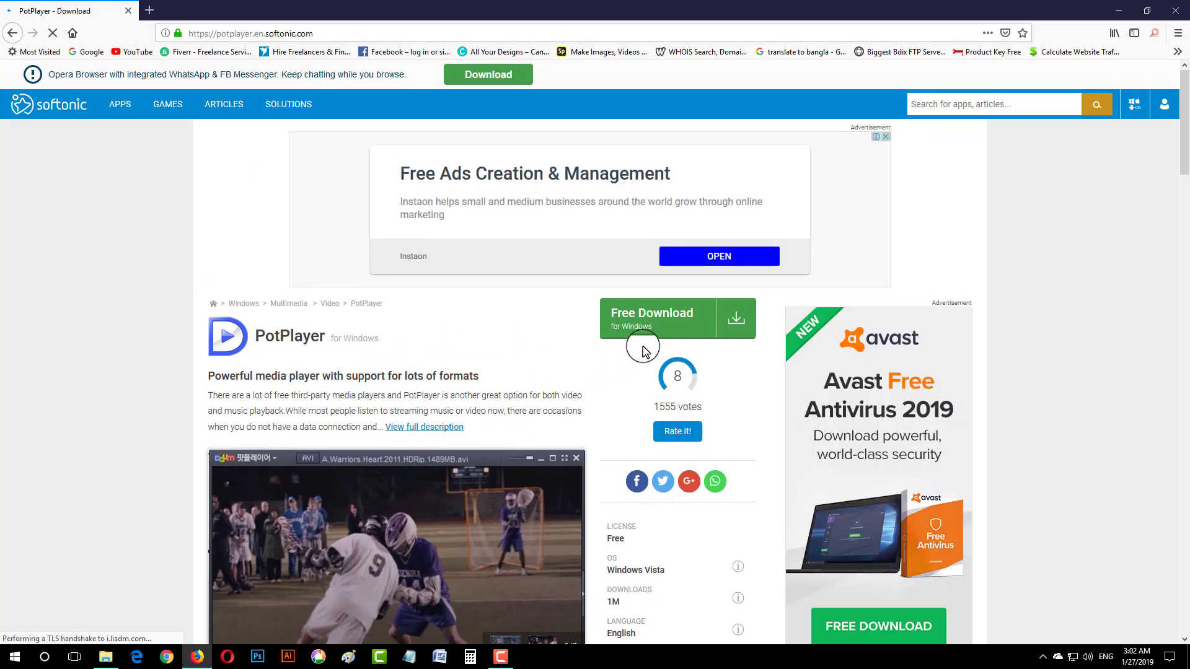
click(677, 337)
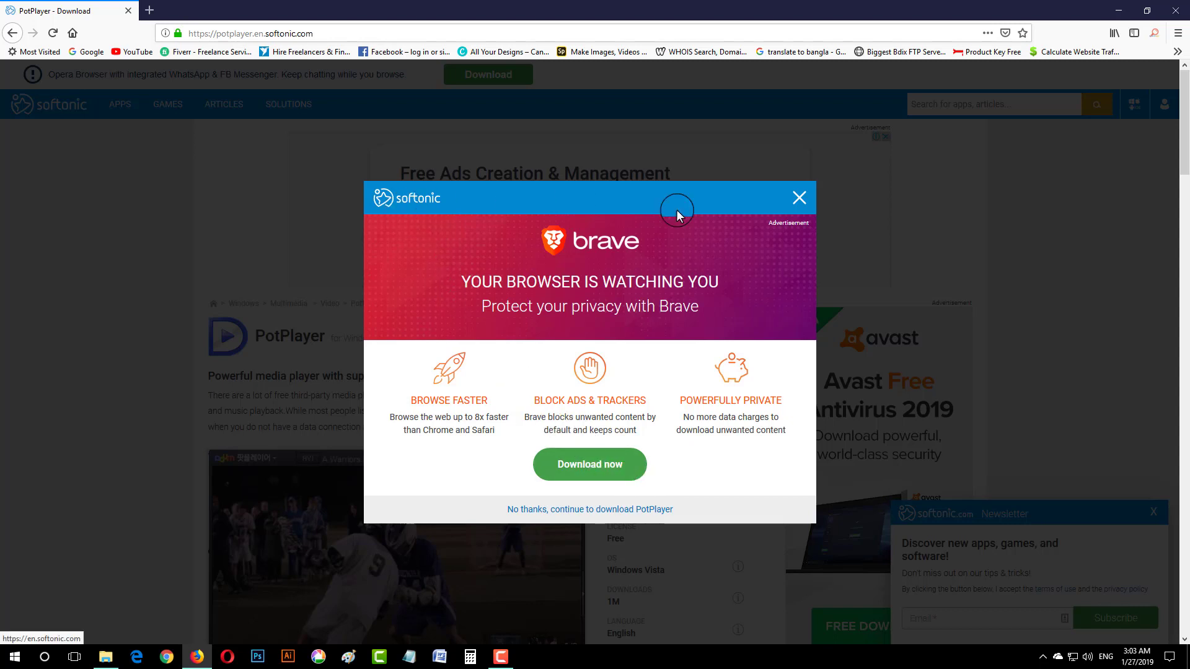
click(799, 199)
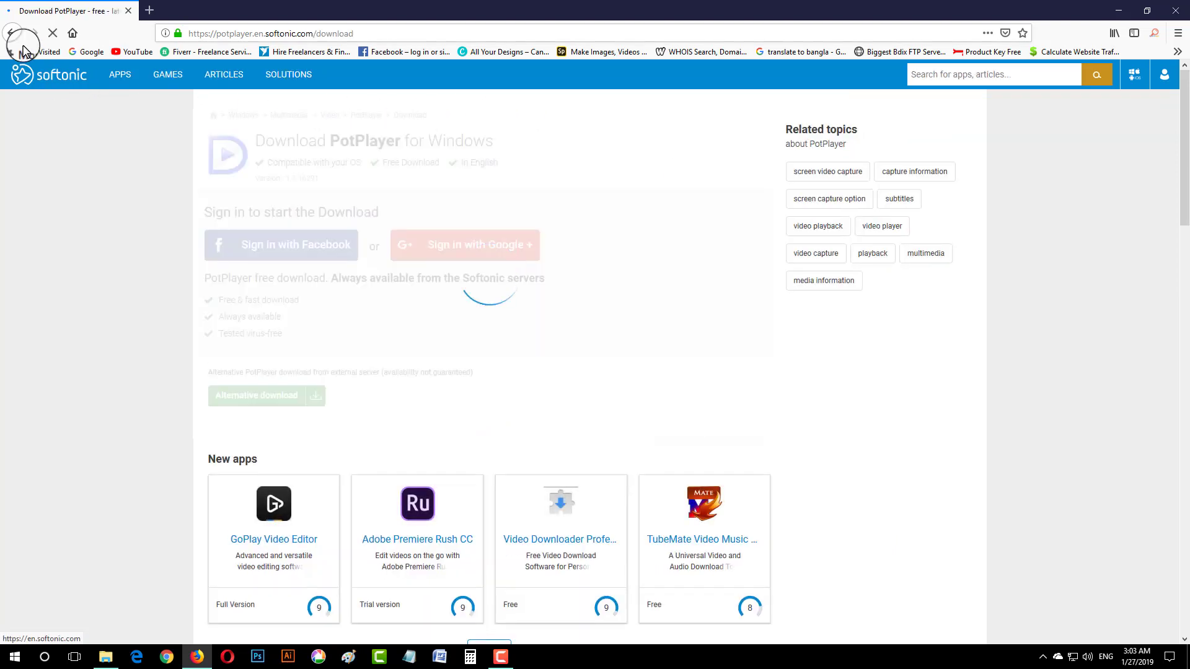
click(12, 32)
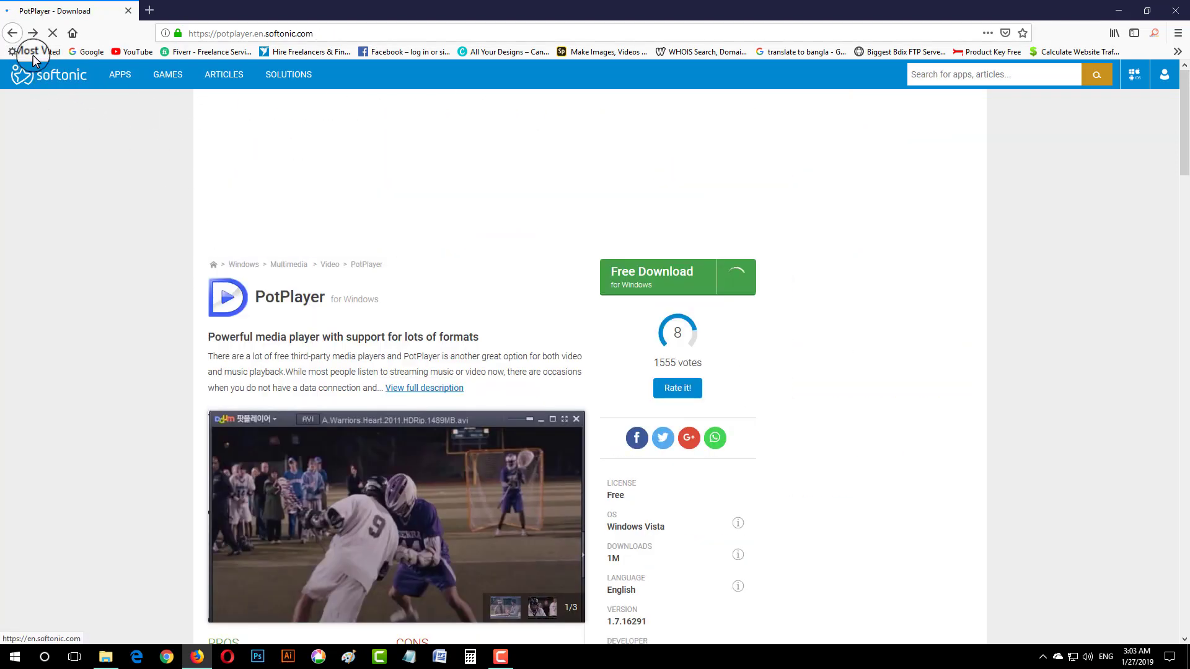
click(12, 32)
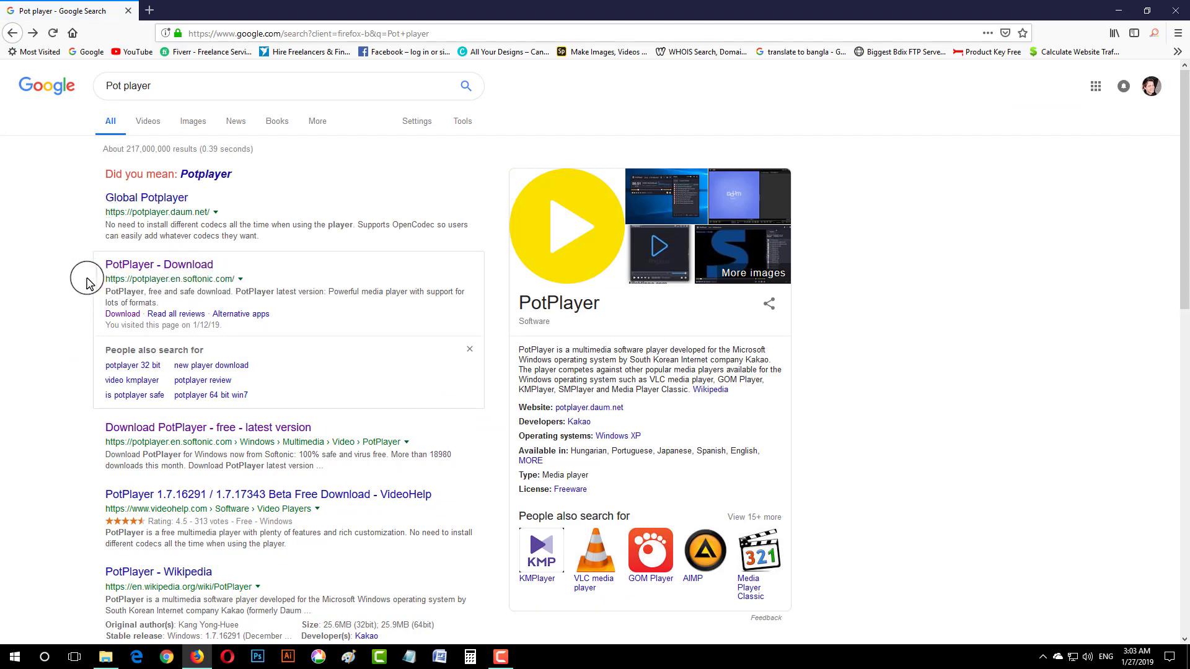
click(180, 265)
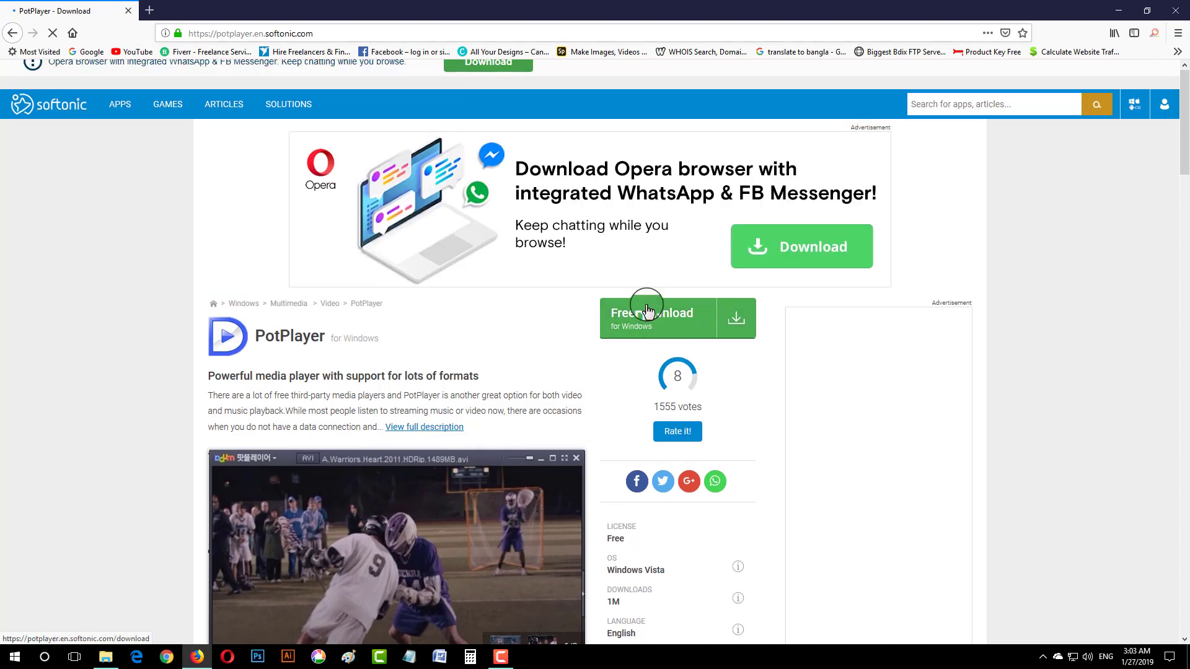
Step: Open the free PotPlayer for Windows download page and sign in with Google+ to start the download
click(664, 343)
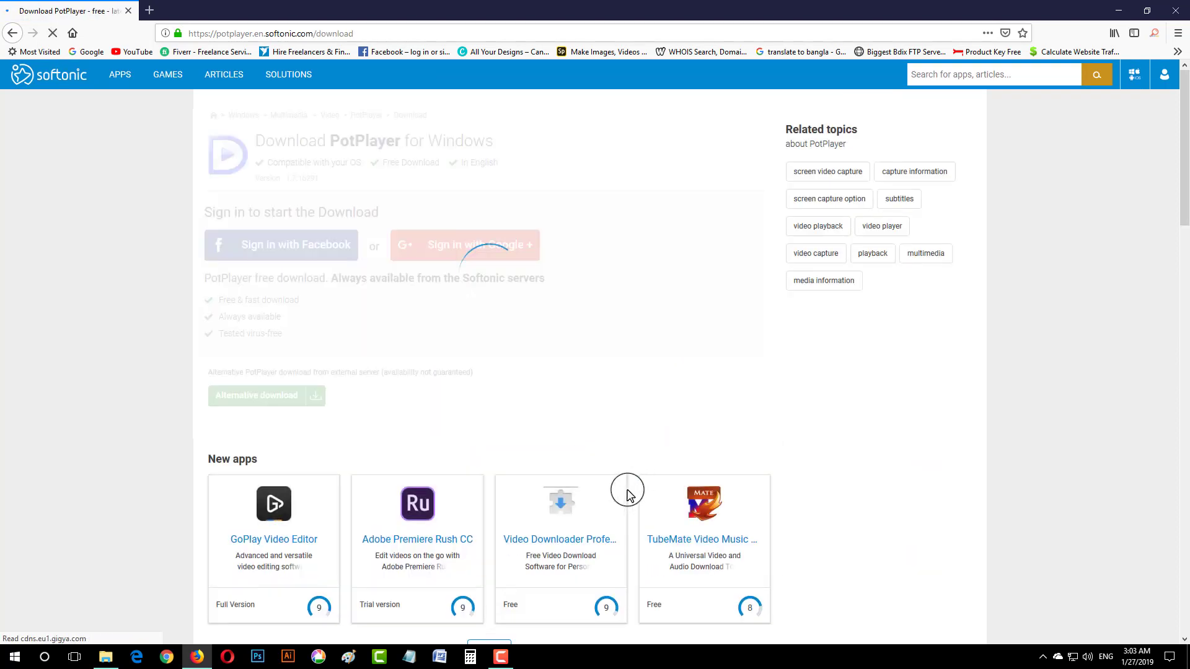
click(278, 486)
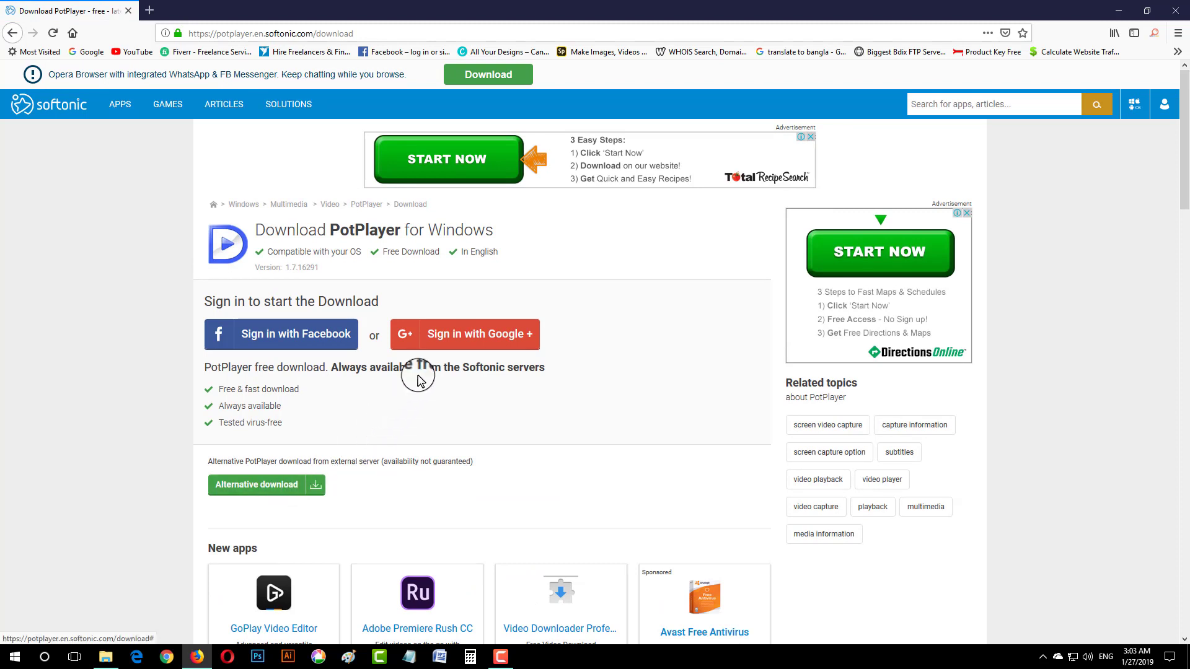
click(458, 339)
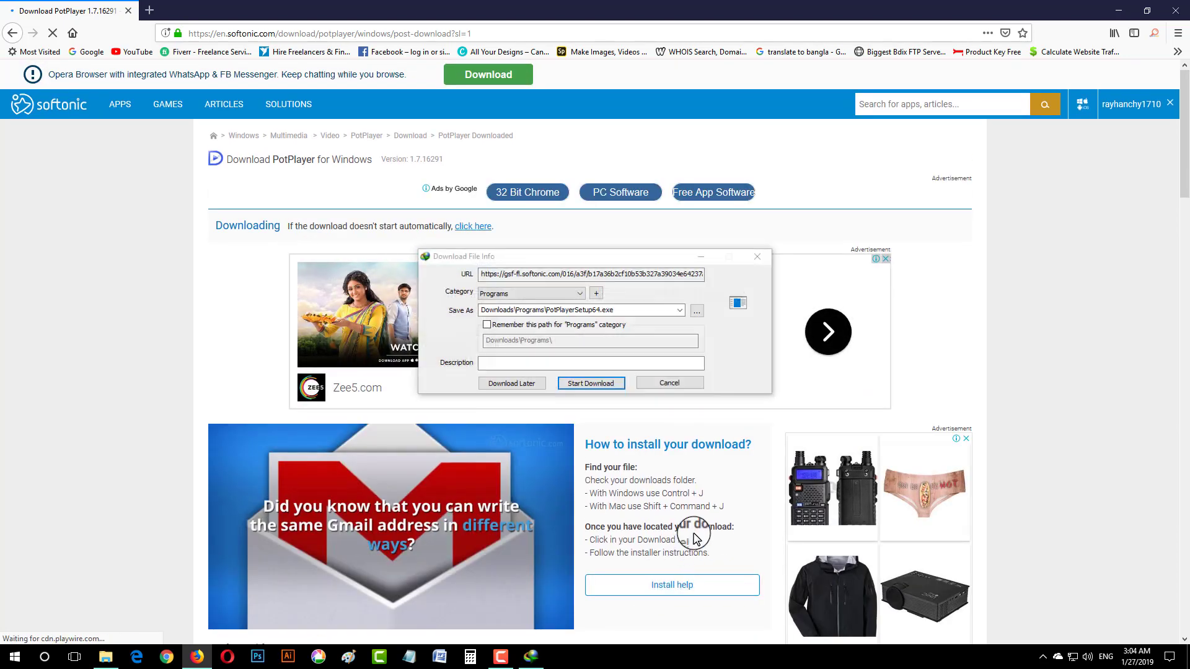
Step: Start downloading PotPlayerSetup64.exe to Downloads\Programs, minimize its progress window and close the browser
click(590, 383)
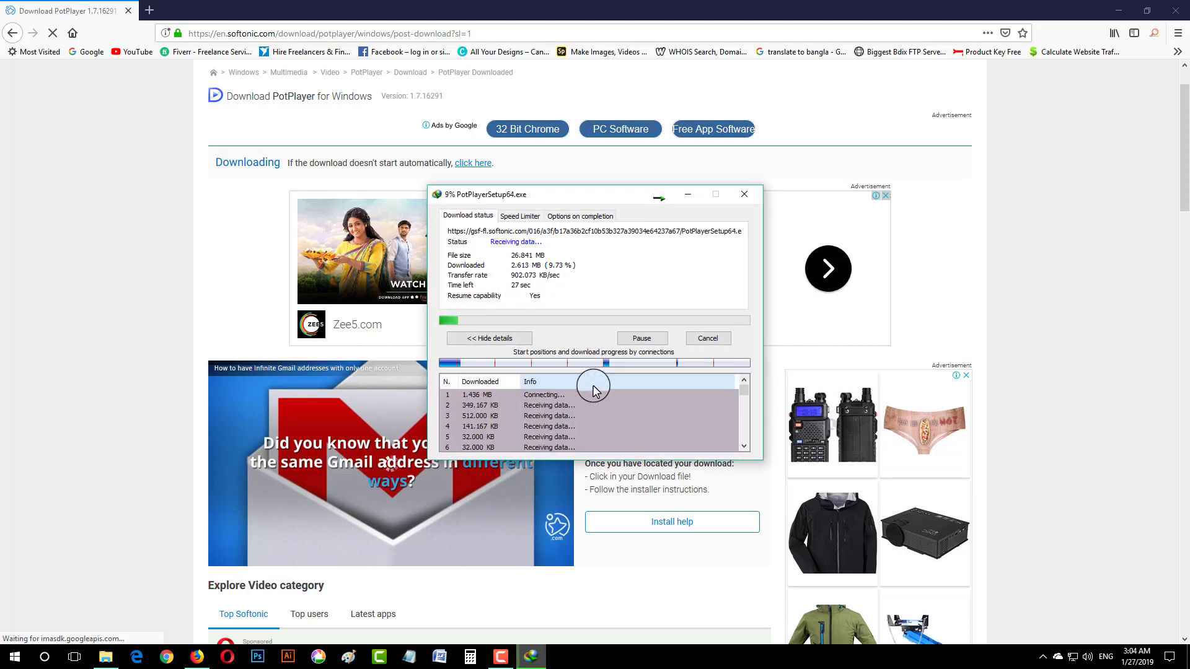
click(687, 194)
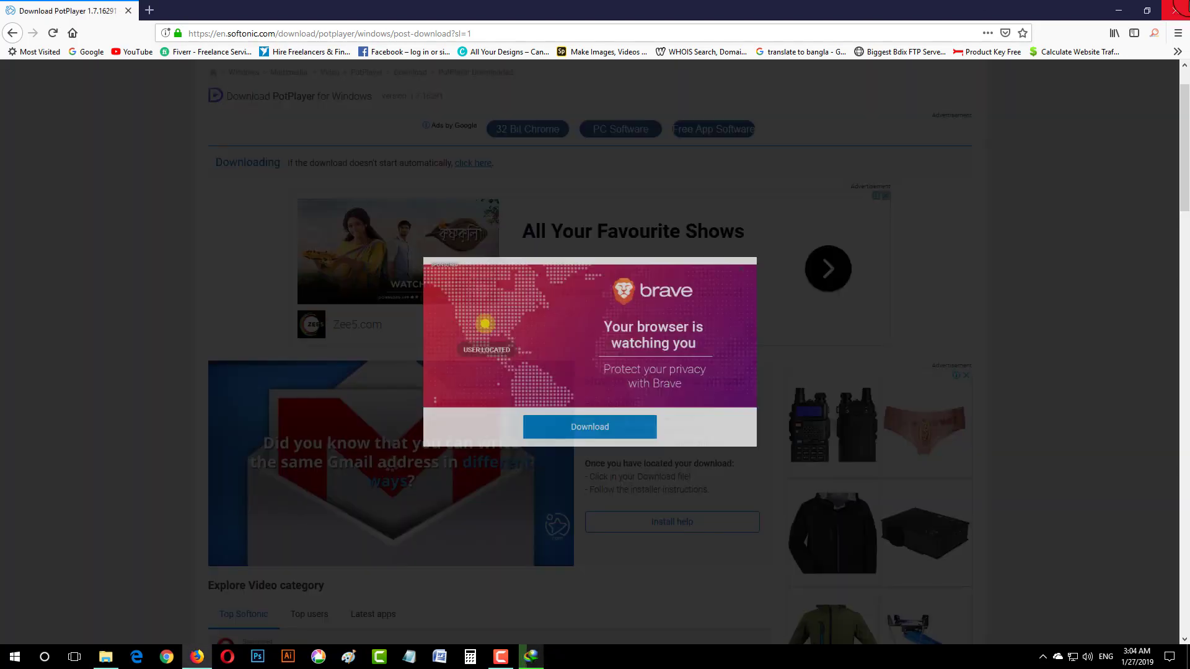
click(1176, 10)
right_click(689, 210)
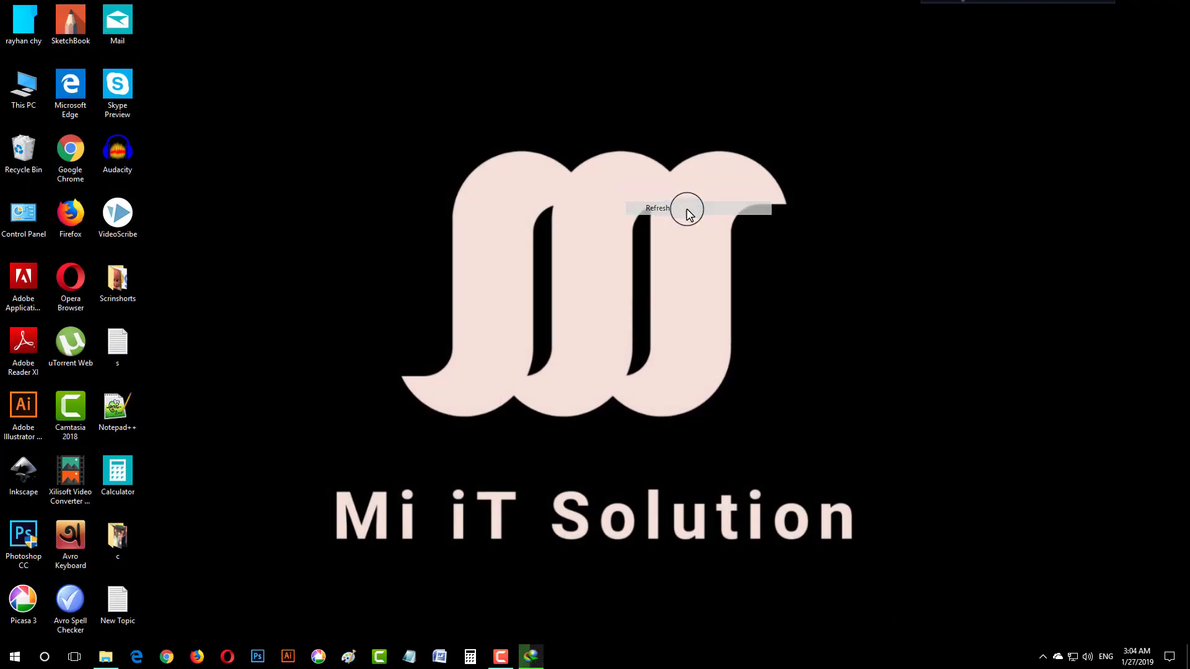
right_click(744, 243)
click(820, 280)
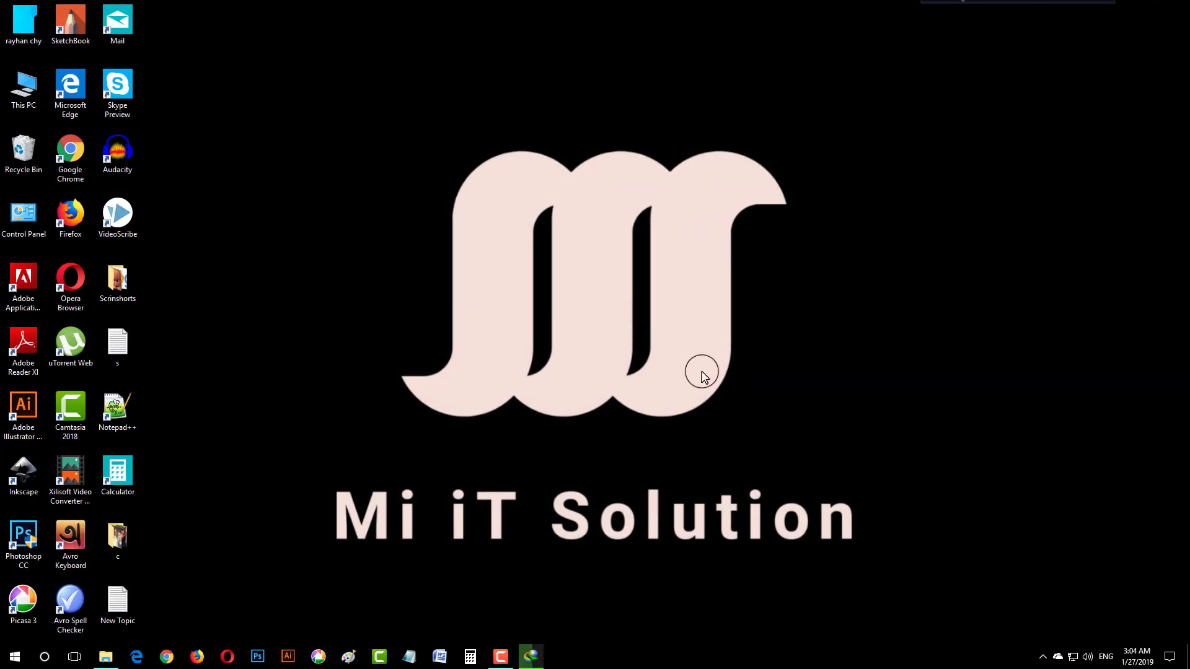
click(532, 656)
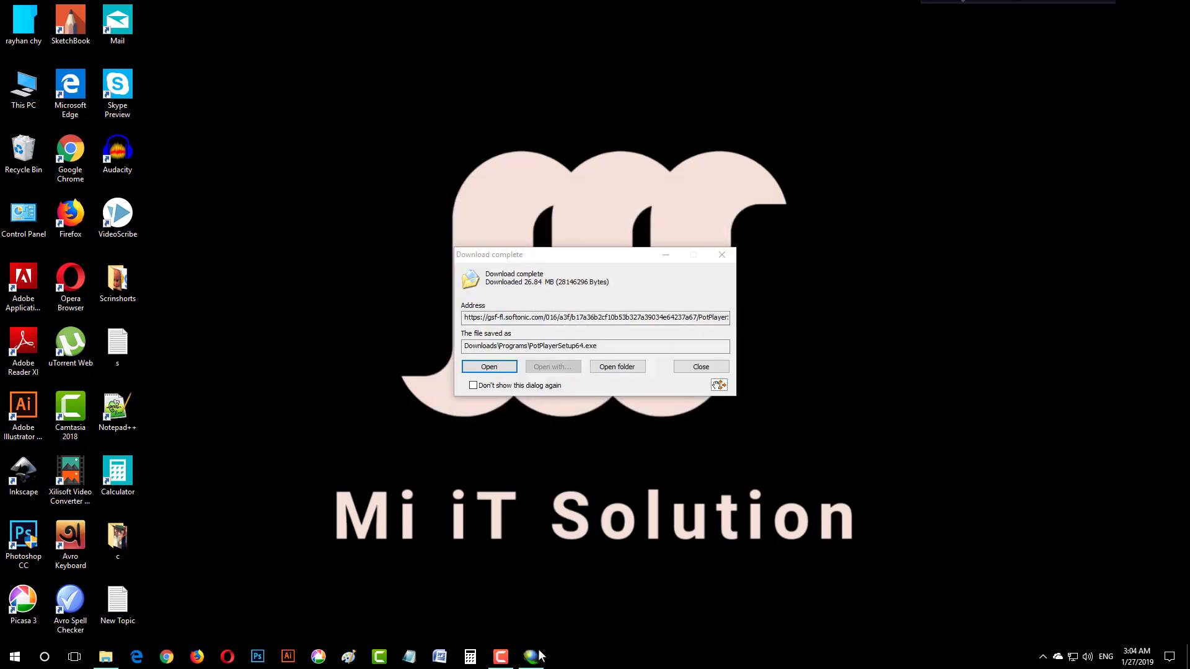
click(502, 370)
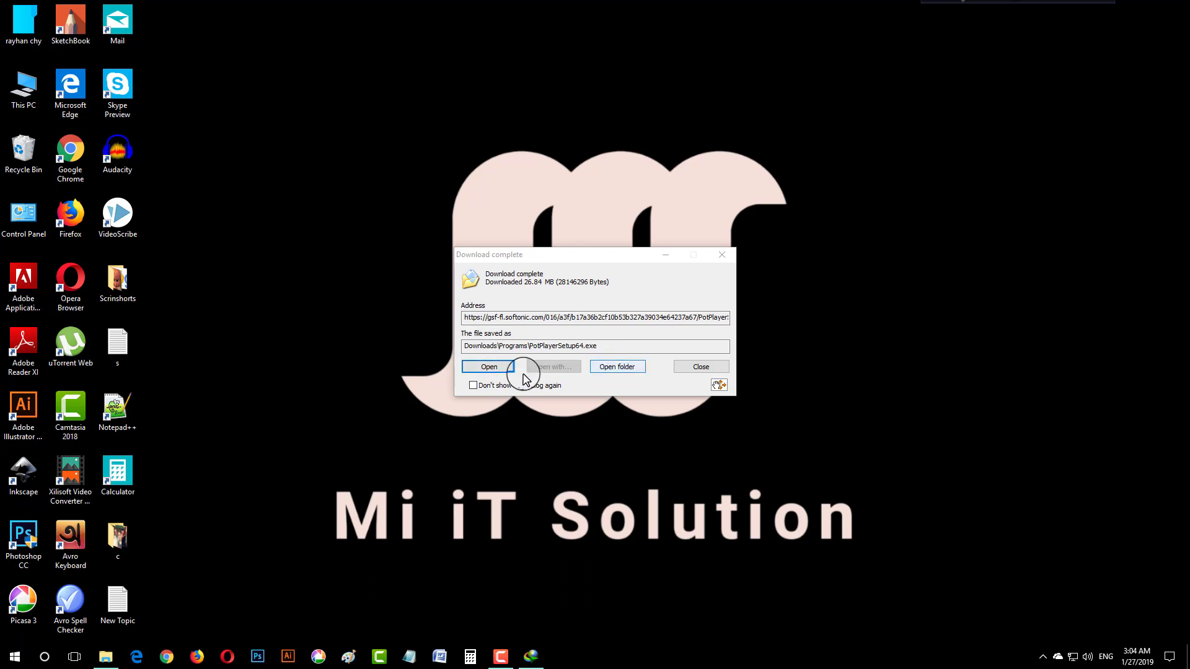
click(491, 369)
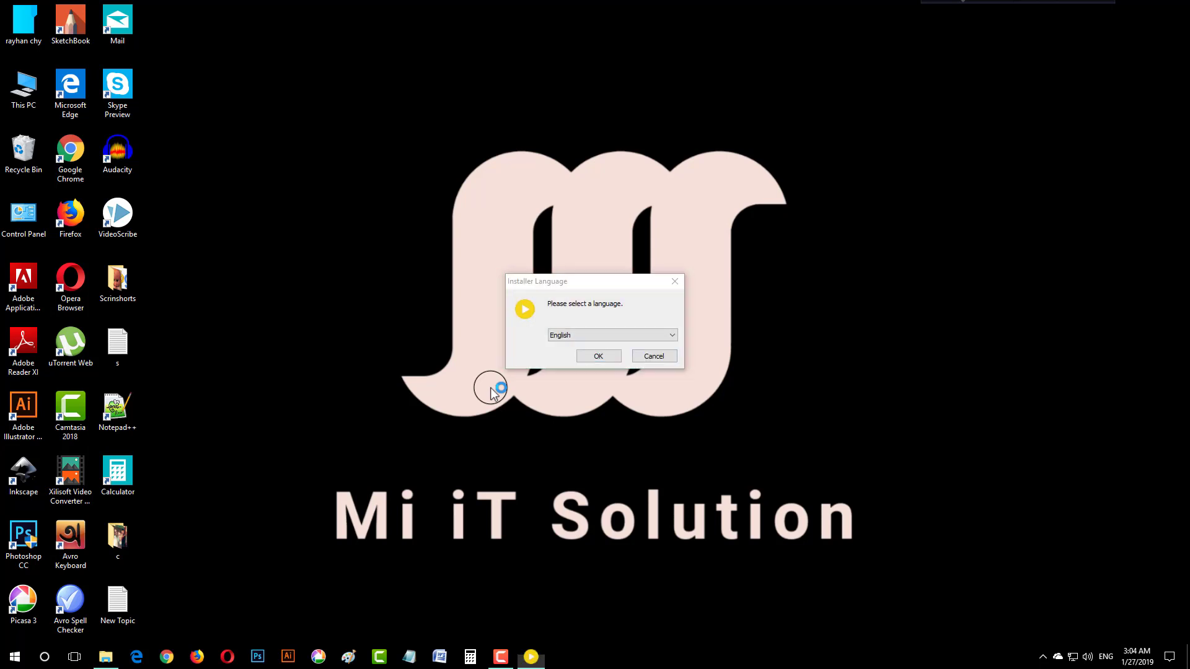
click(674, 281)
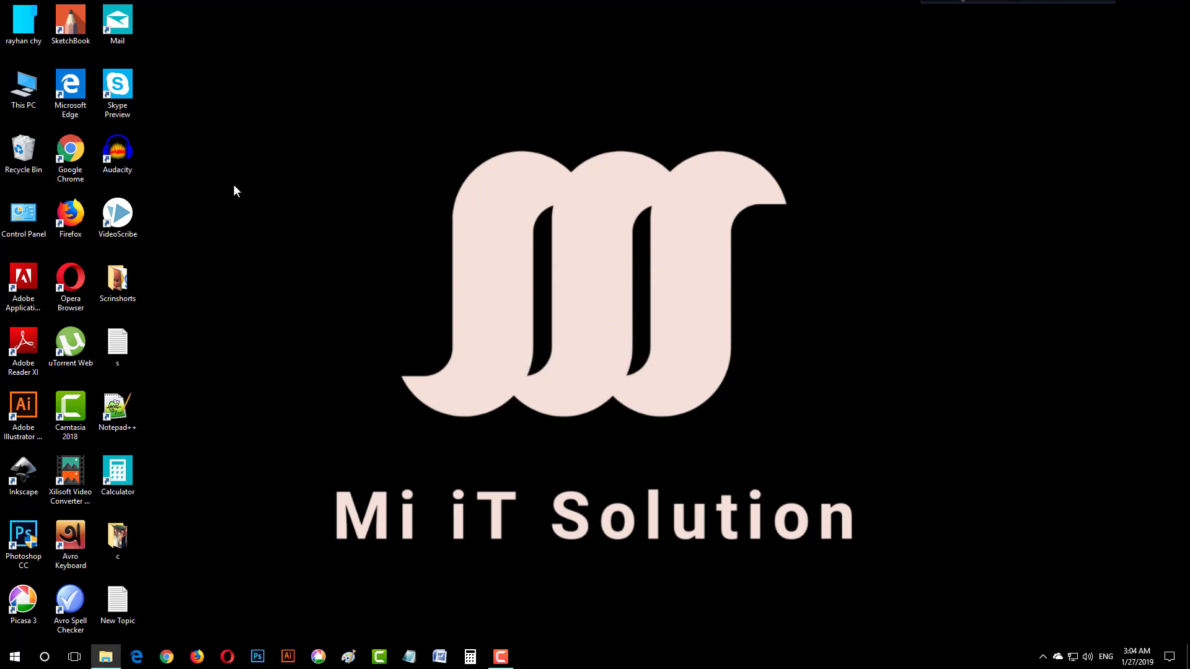
Step: Locate the downloaded PotPlayerSetup64 file in the Programs folder inside Downloads
double_click(24, 98)
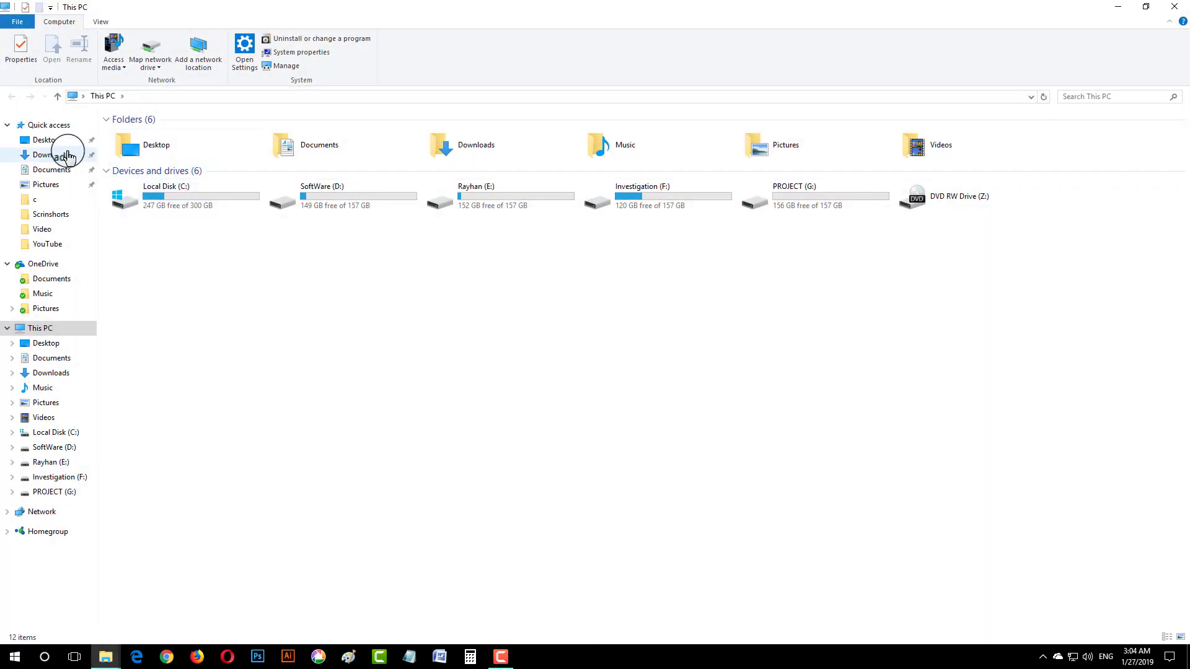
click(67, 155)
double_click(276, 147)
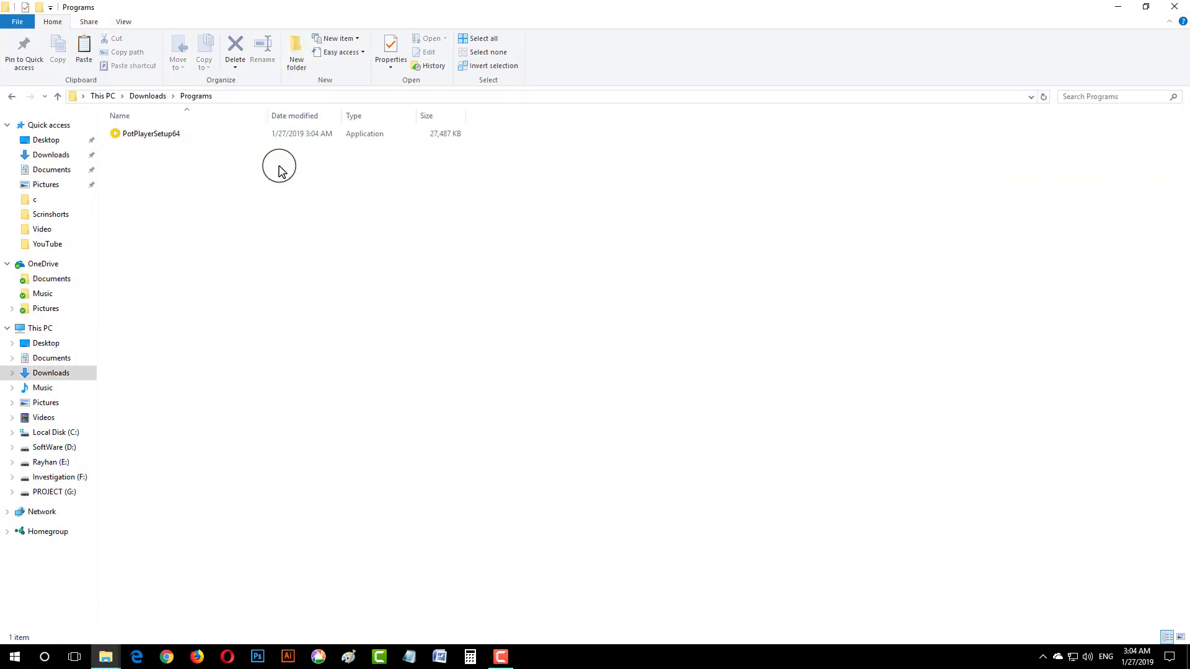
click(171, 142)
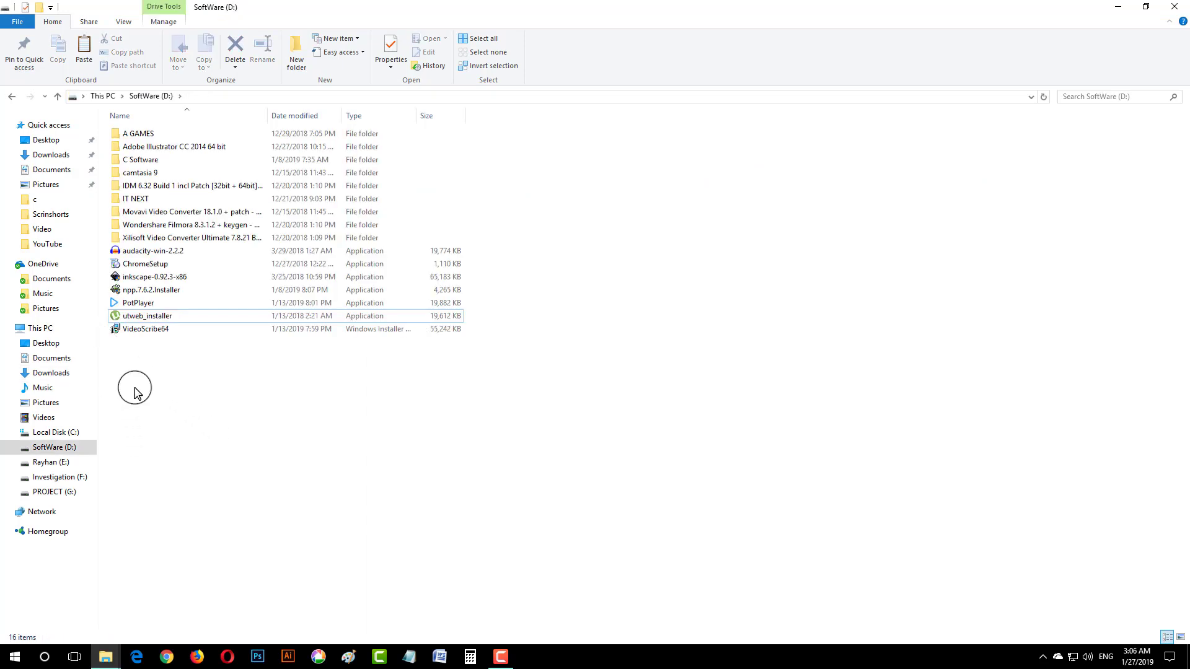
Step: Launch the PotPlayer installer from the SoftWare (D:) drive with English as the language and continue past the welcome page
click(136, 304)
double_click(183, 304)
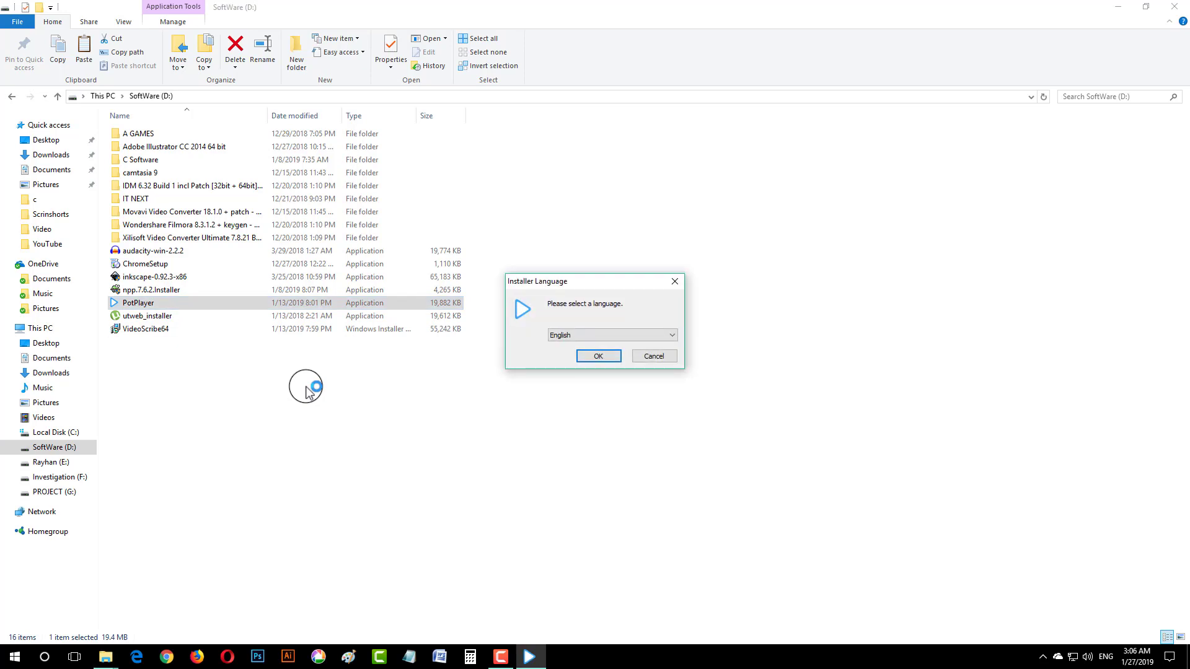
key(Return)
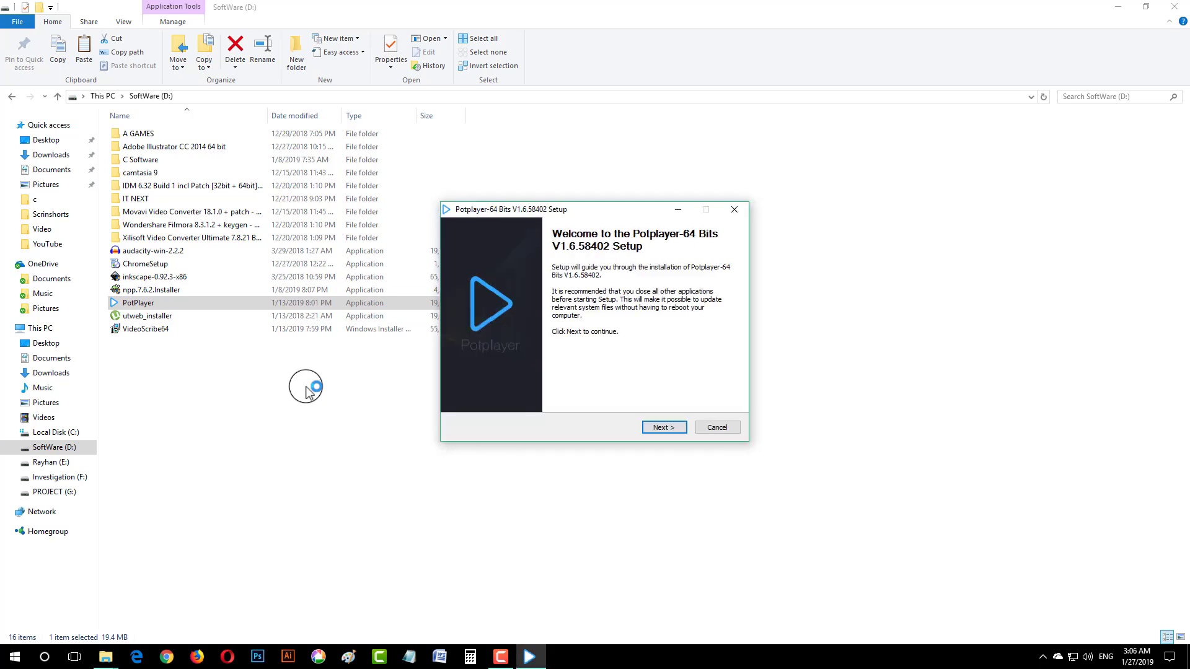
key(Return)
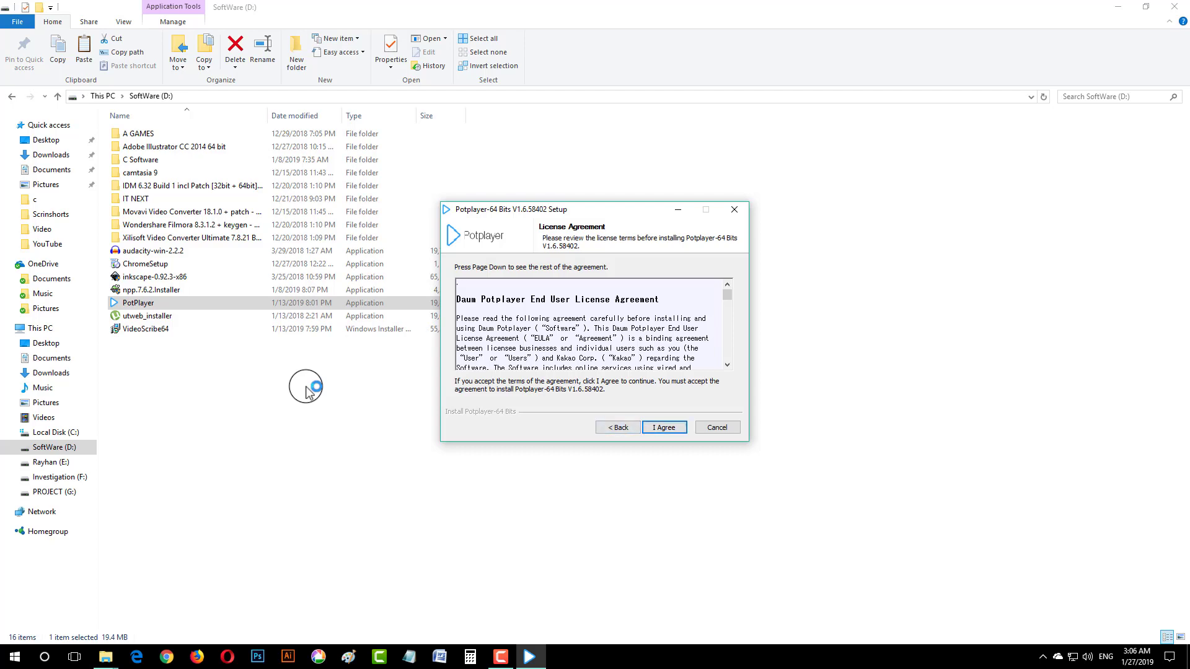
Step: Review and accept the Potplayer license agreement and install it with the default components in C:\Program Files\DAUM\PotPlayer
key(Page_Down)
key(Page_Down)
key(Page_Down)
key(Page_Down)
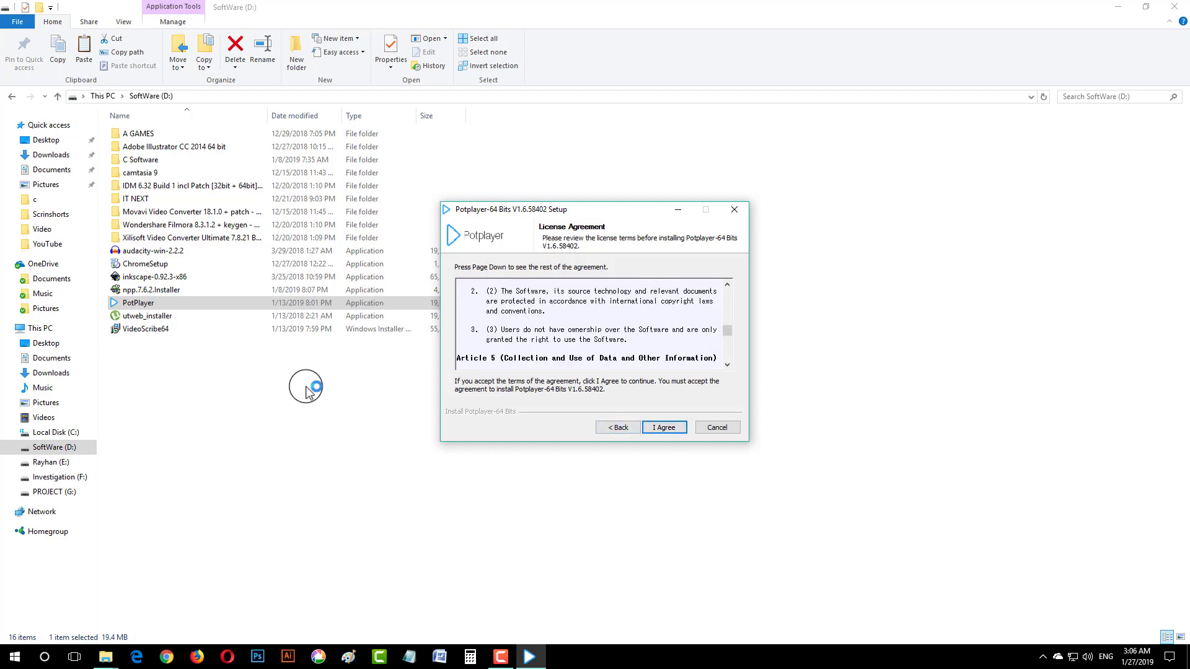
key(Page_Down)
key(Page_Down)
key(Page_Down)
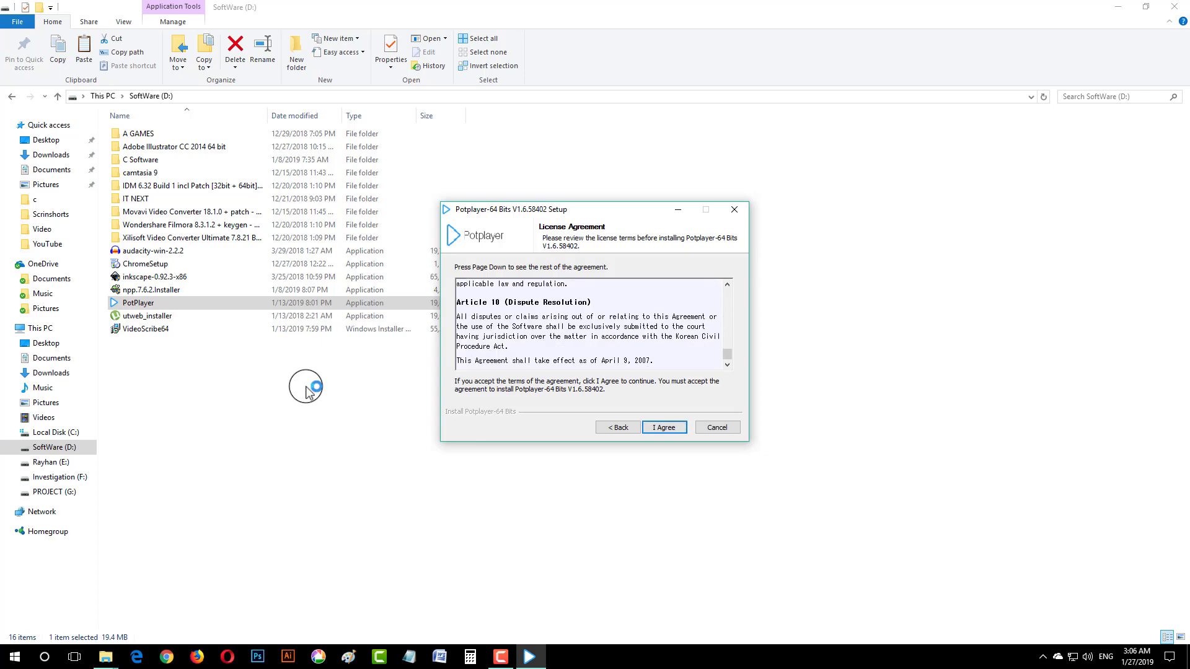
key(Return)
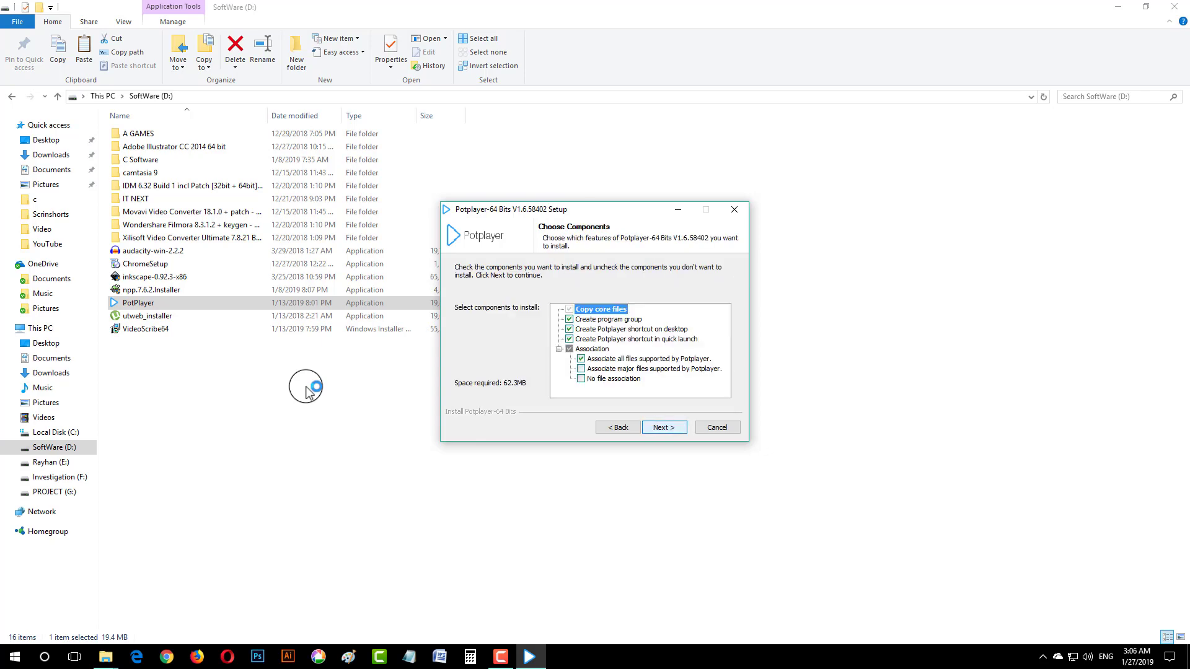
key(Return)
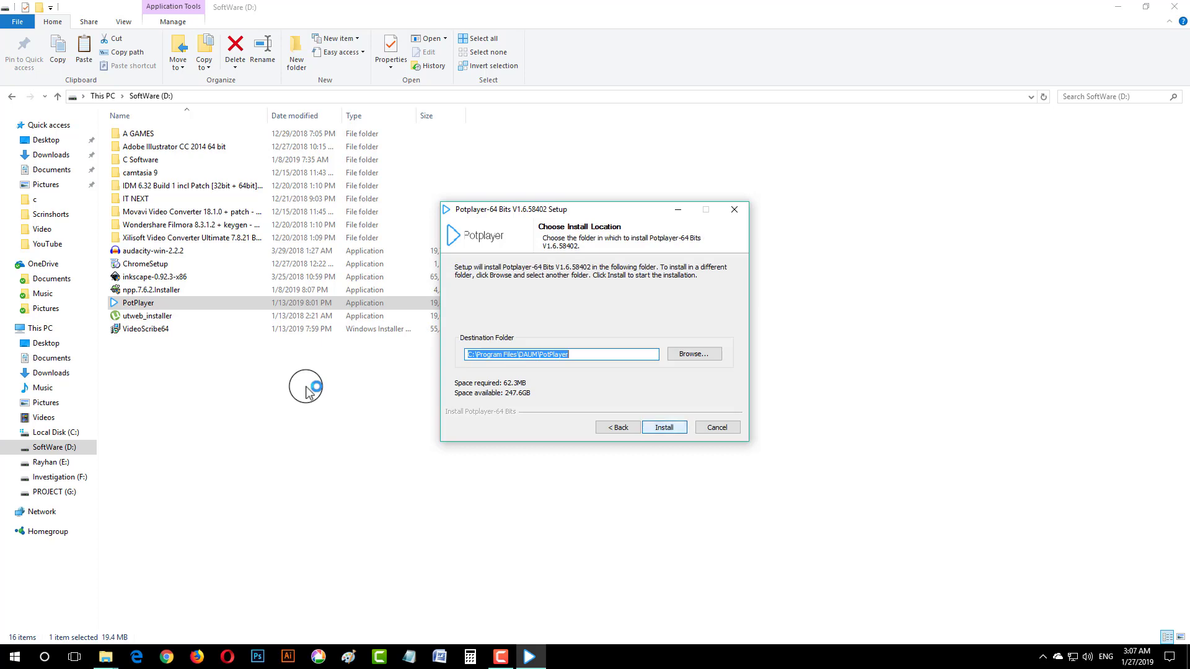
key(Return)
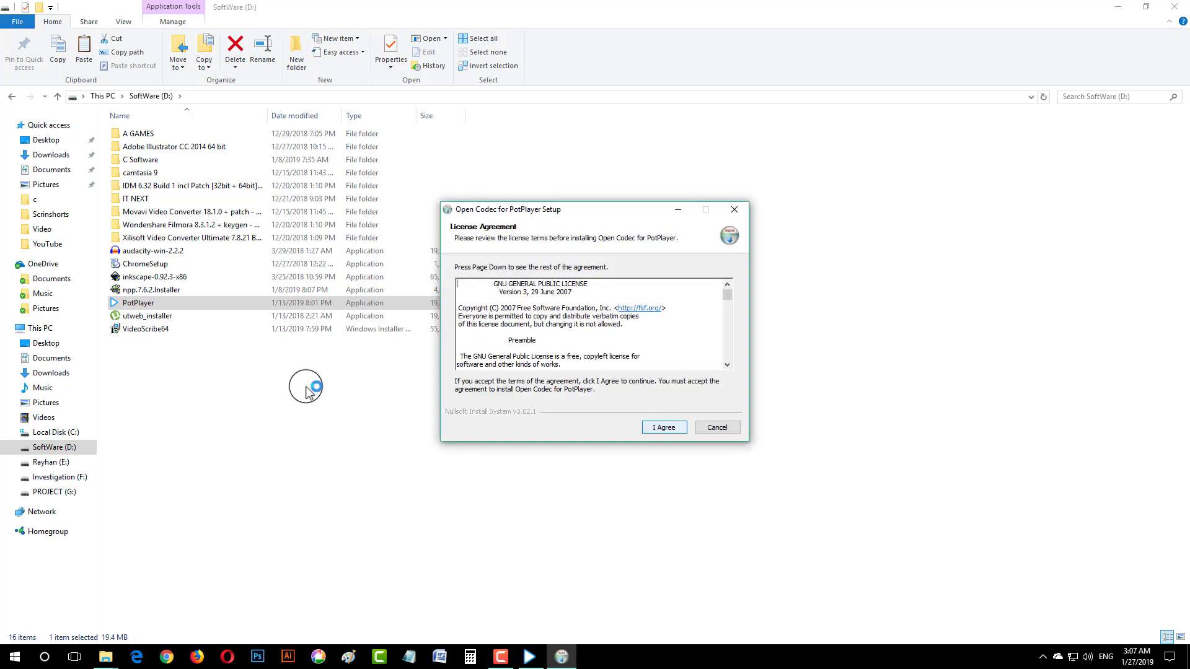
Step: Accept the Open Codec for PotPlayer license and install the codec in C:\Program Files\DAUM\PotPlayer
key(Return)
key(Return)
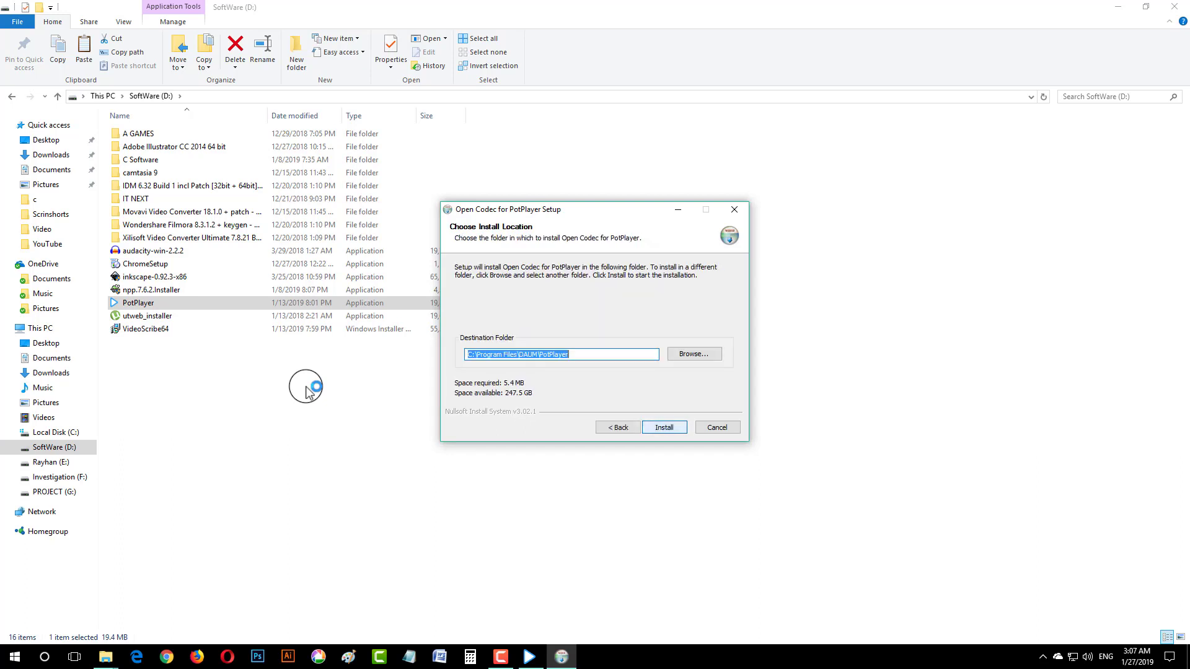
key(Return)
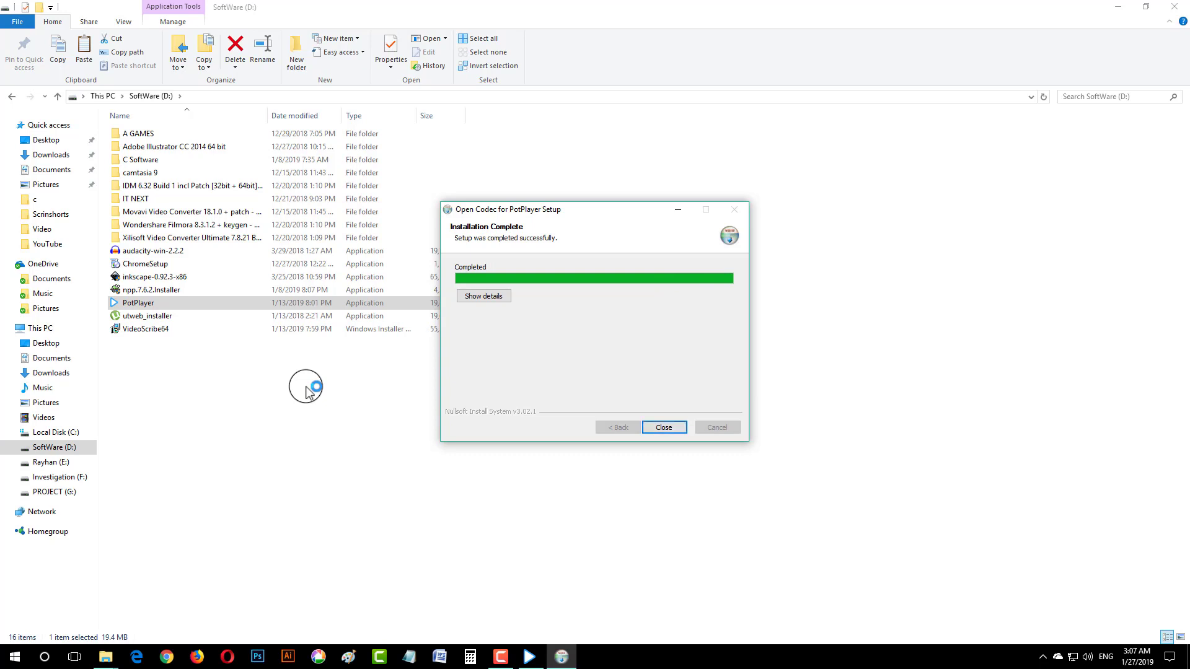
Step: Show the Open Codec installation details and close the completed setup to launch Potplayer
key(alt+d)
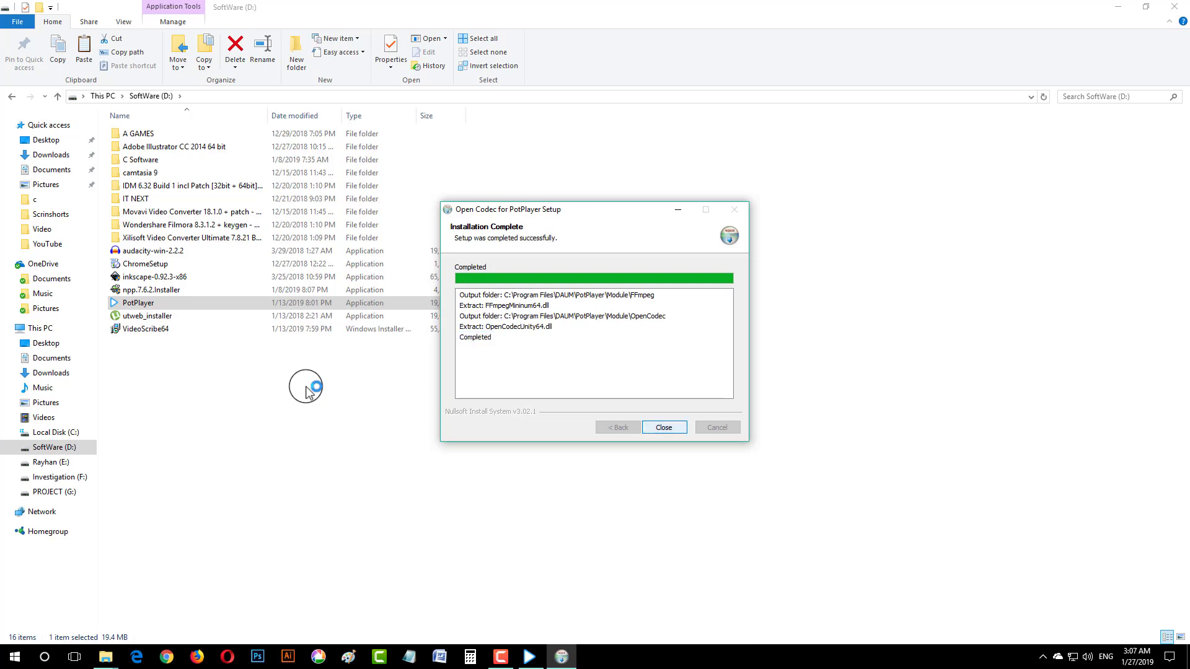
key(Return)
click(664, 426)
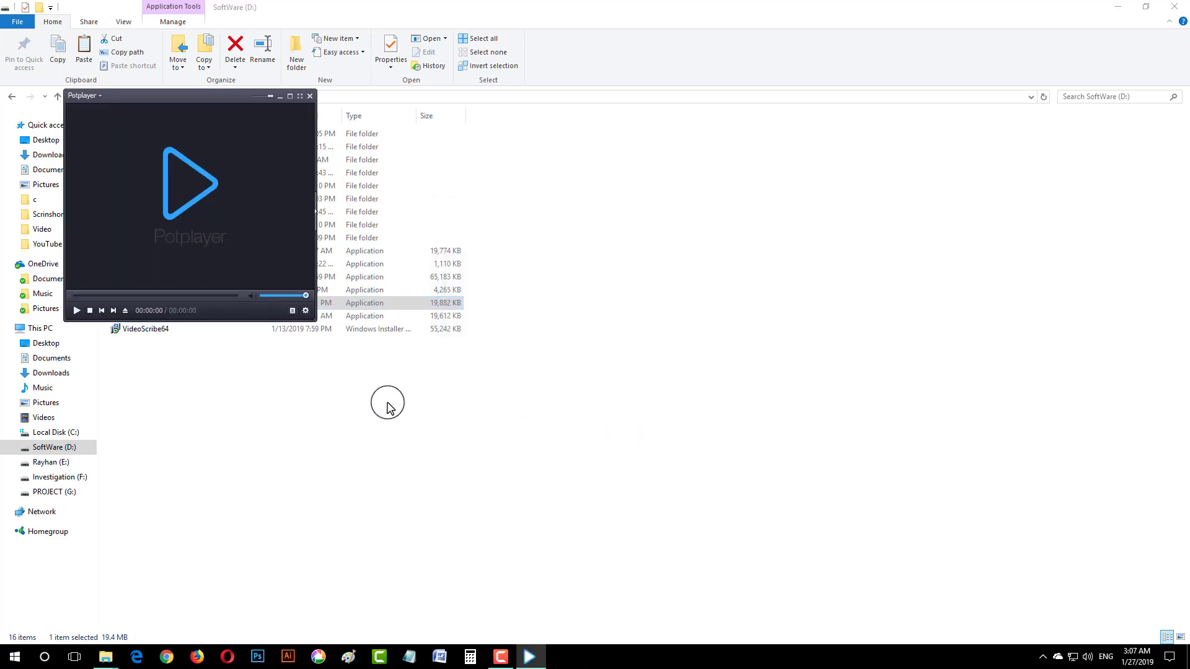
Step: Close Potplayer and open the Video folder inside Downloads in File Explorer, refreshing its contents
click(309, 96)
click(49, 155)
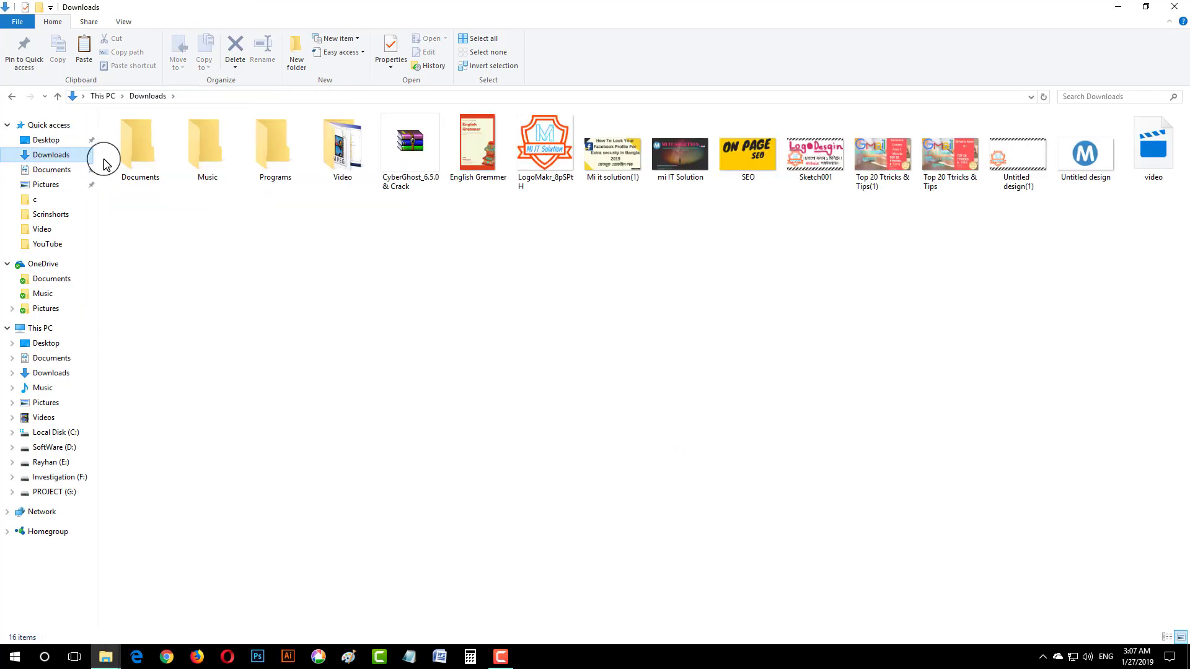
double_click(351, 167)
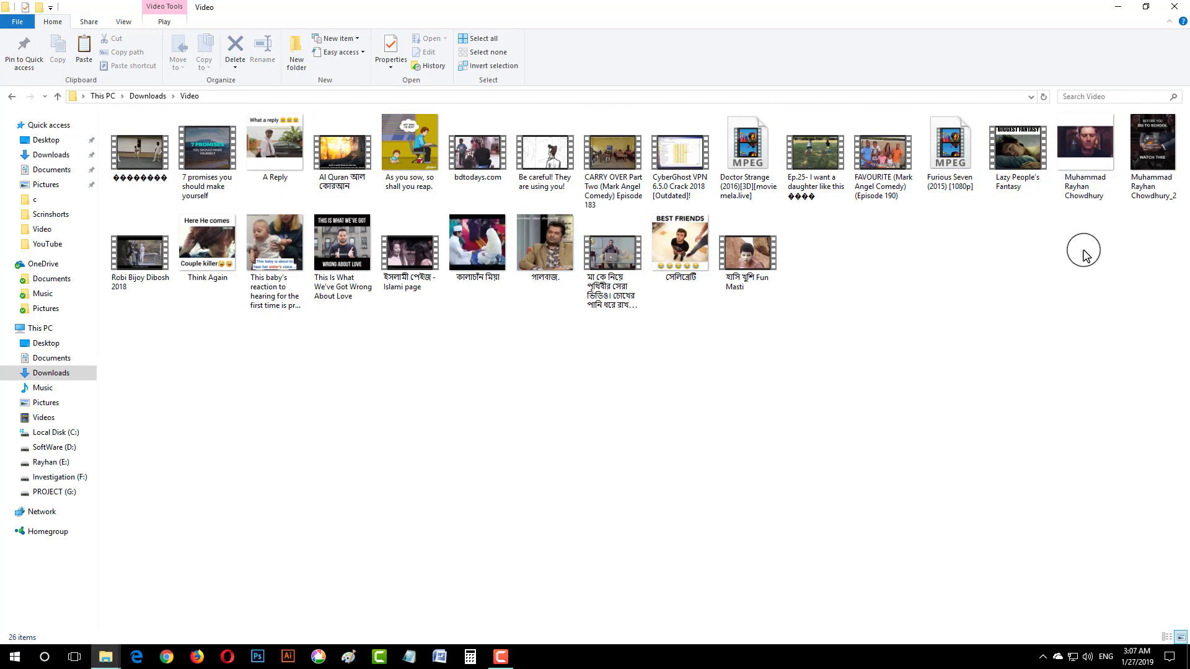
click(654, 367)
right_click(654, 367)
click(715, 414)
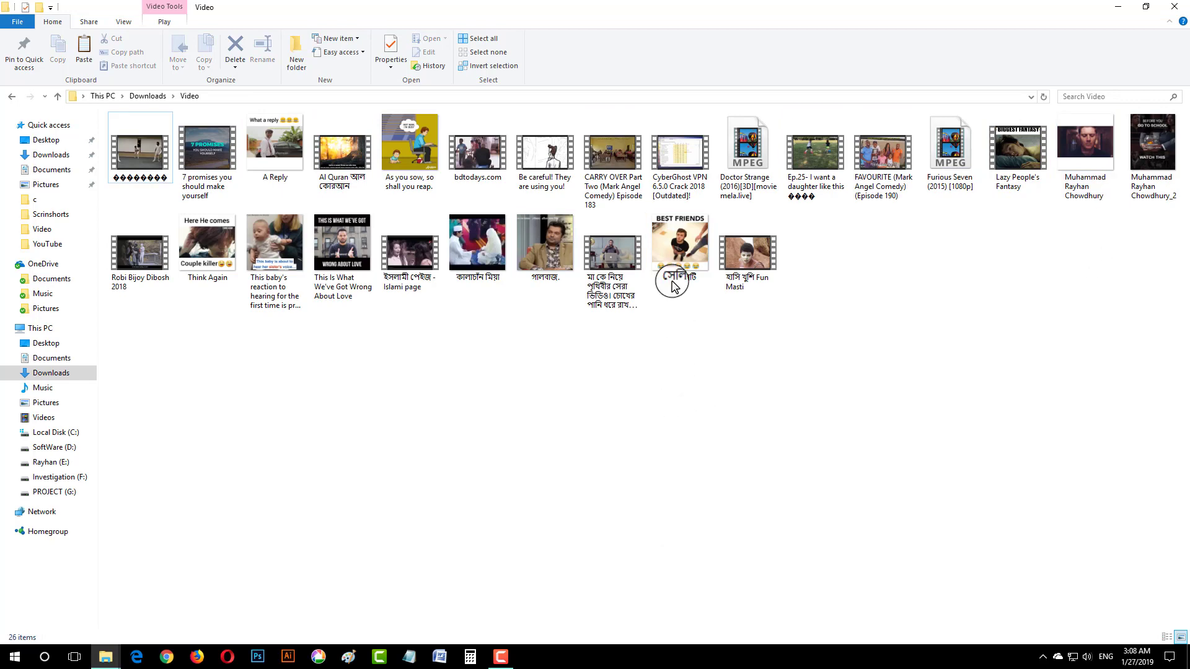
Step: Open the Doctor Strange (2016) MPEG file with PotPlayer and enlarge the playback to fill the whole screen
right_click(730, 176)
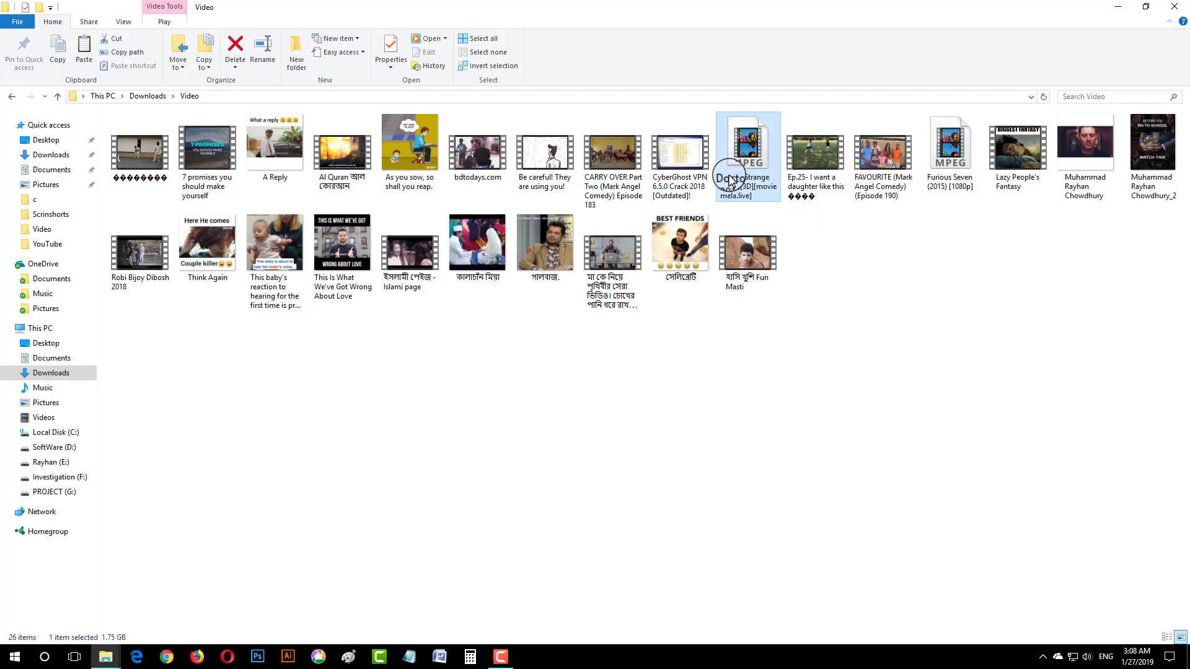
mouse_move(758, 252)
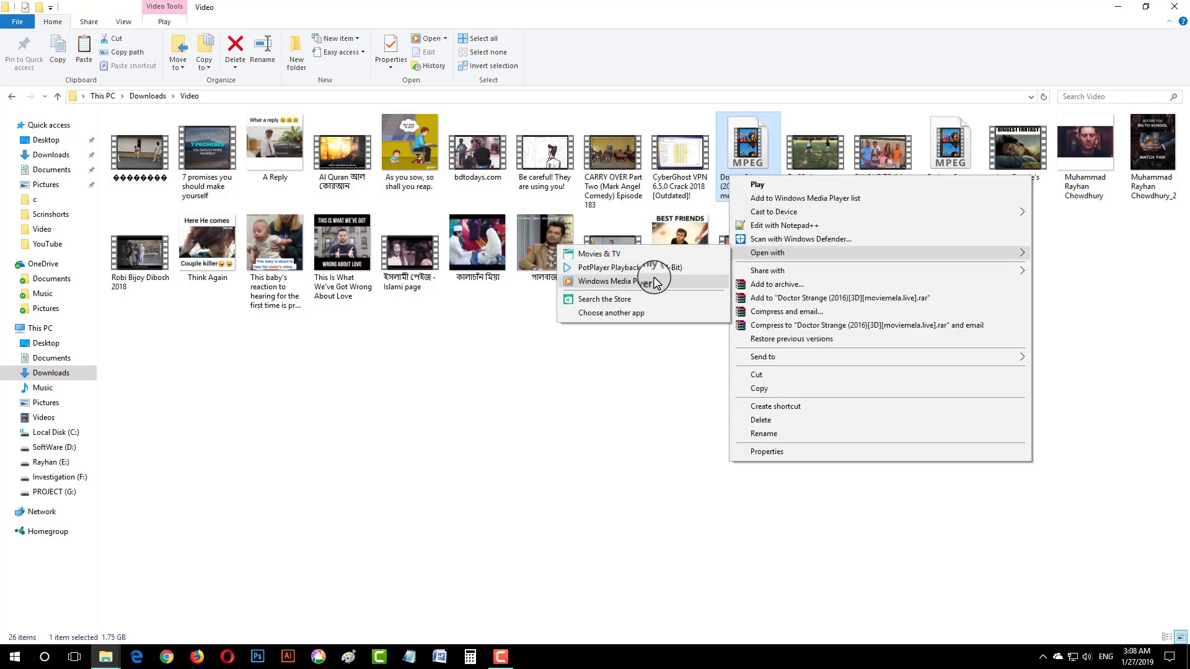
click(669, 273)
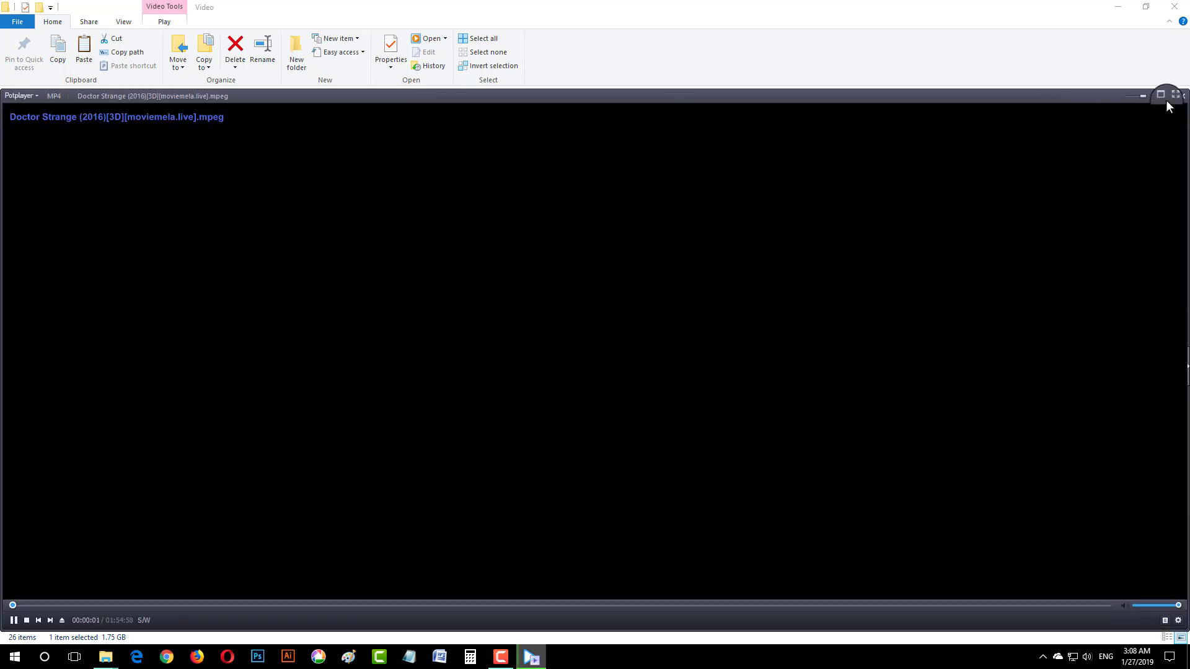
click(1166, 99)
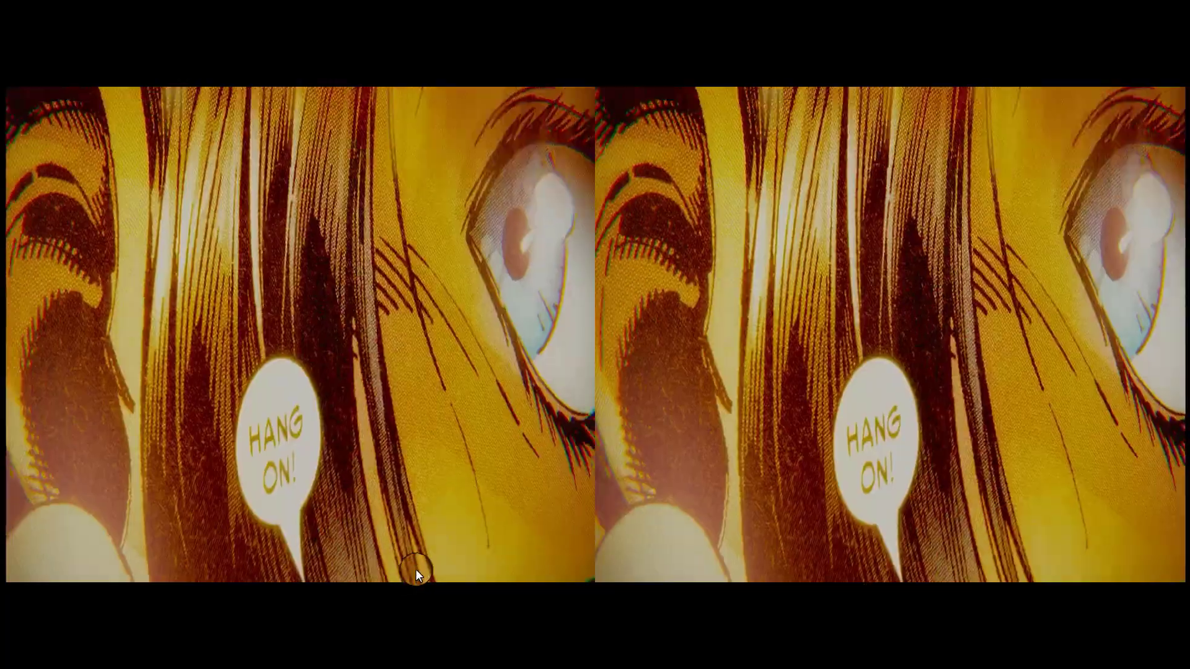
Step: Skip forward through the movie in repeated 5-second keyframe jumps to check playback beyond the three-minute mark
key(Right)
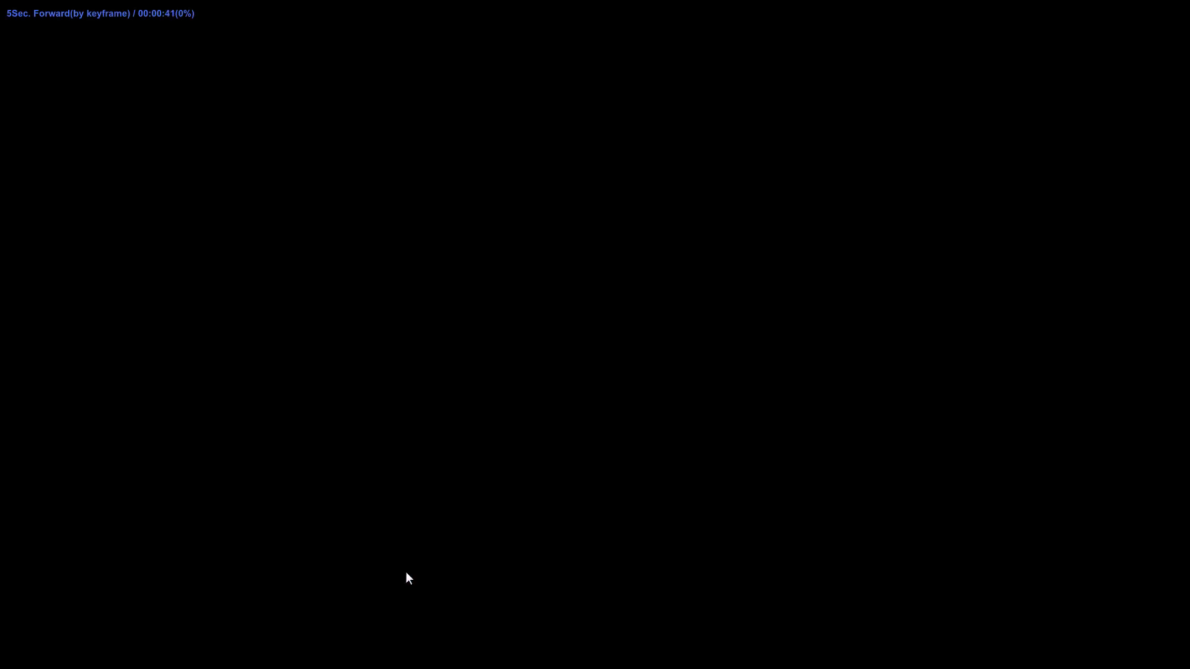
key(Right)
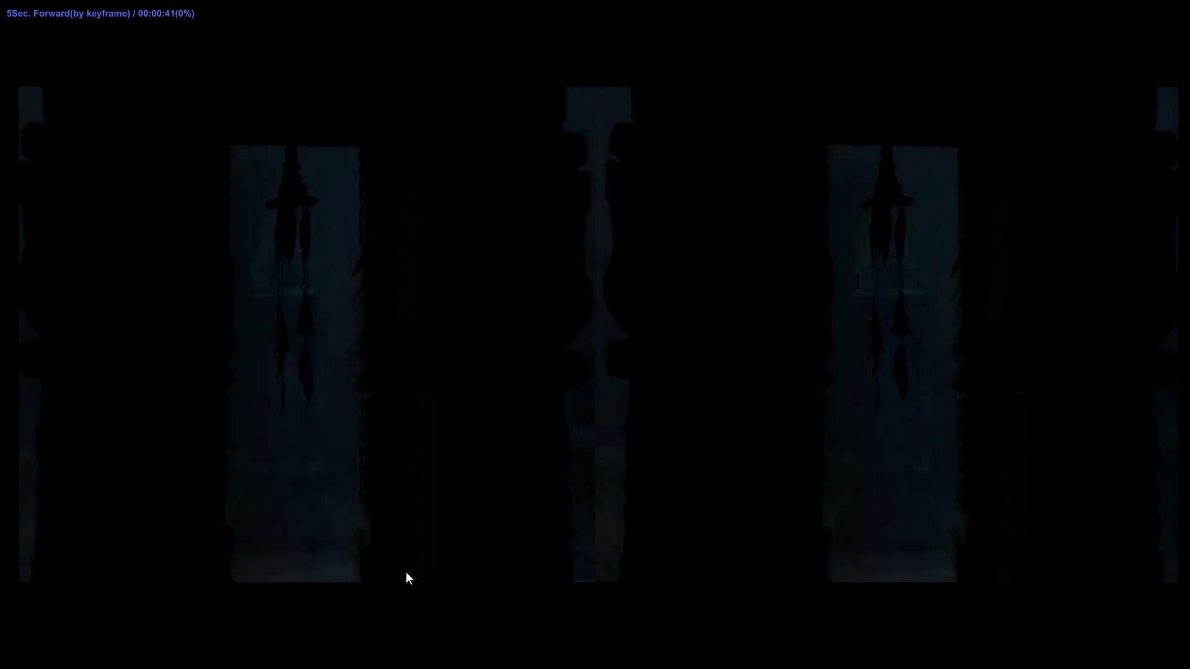
key(Right)
key(Right)
key(Right)
key(Right)
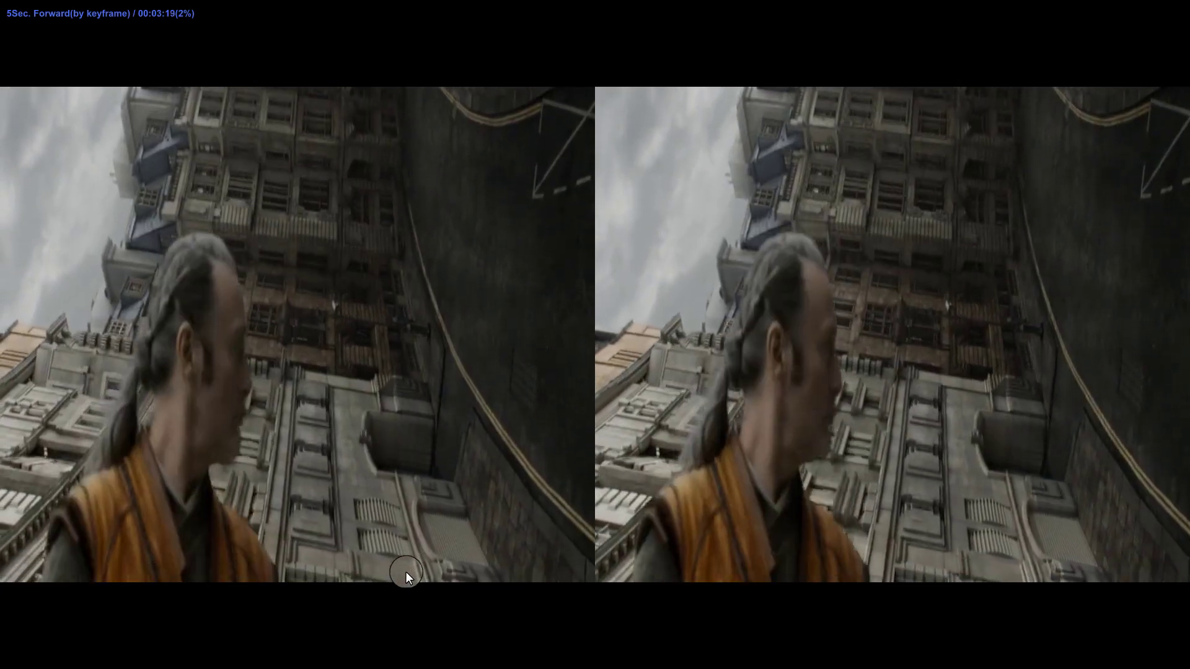
key(Right)
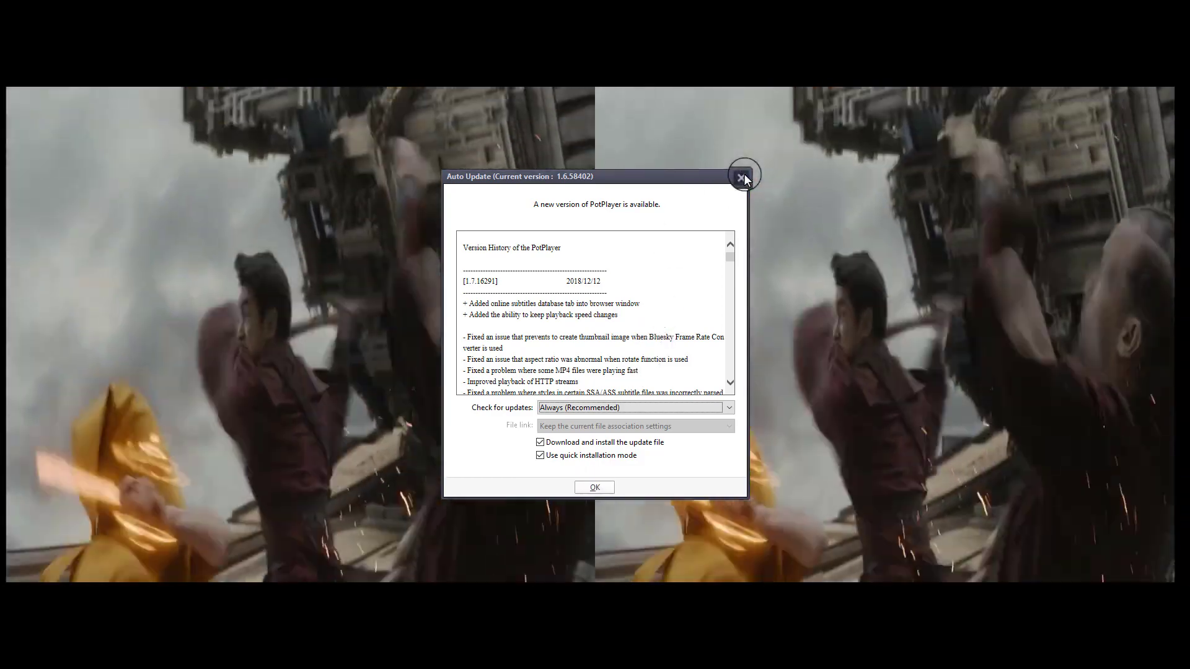
Step: Dismiss the Auto Update offer without installing it, skip forward once more in the movie and close Potplayer
click(742, 176)
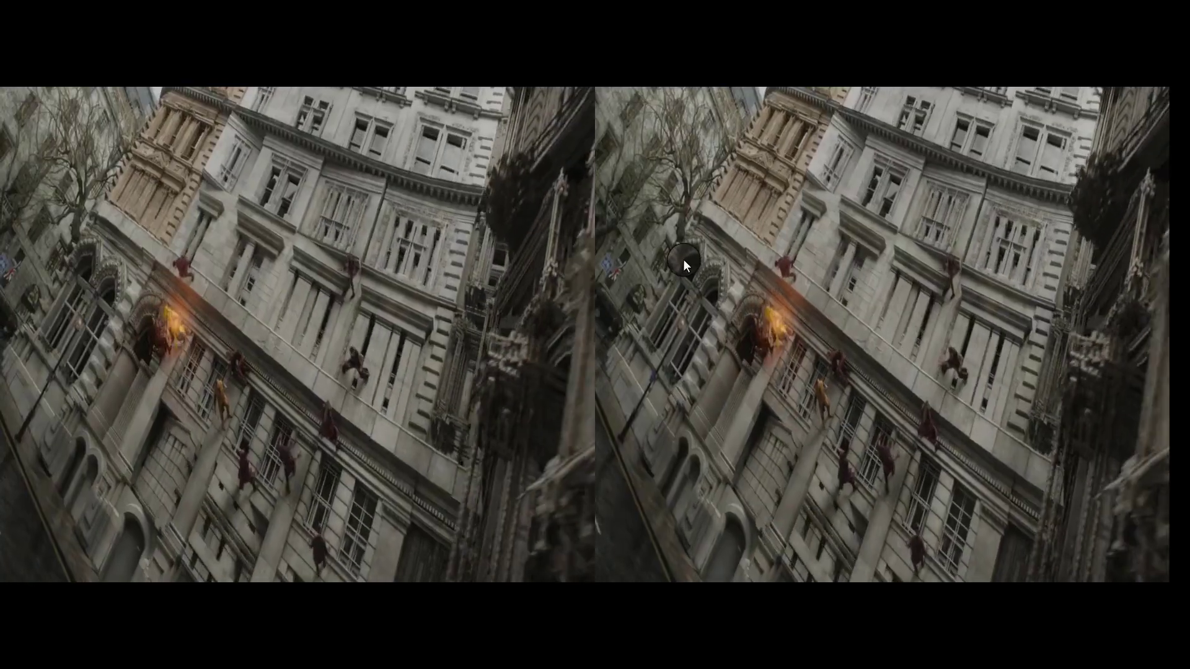
key(Right)
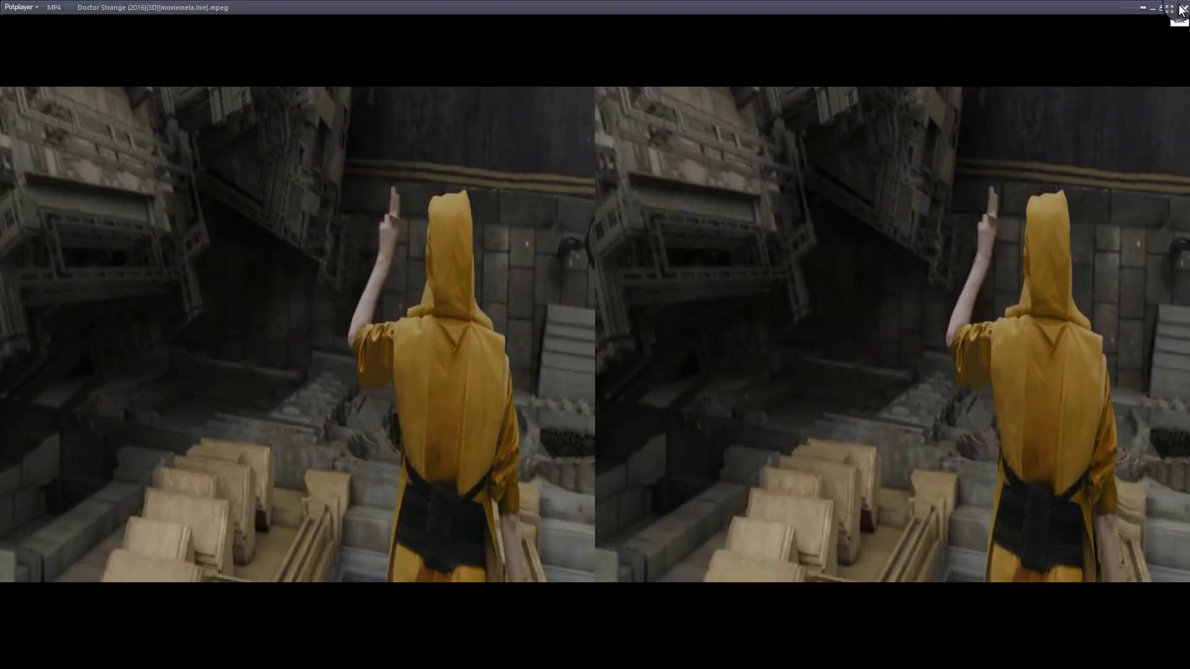
click(1184, 9)
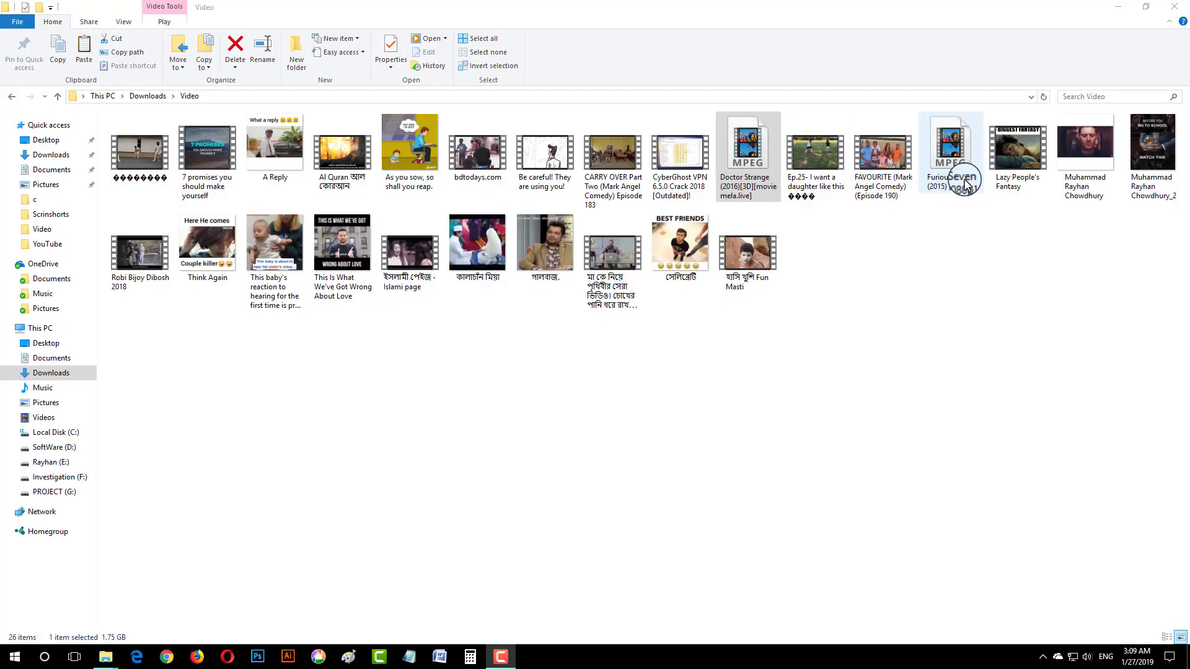
Step: Refresh the Video folder and close the File Explorer window to return to the desktop
right_click(623, 413)
right_click(677, 460)
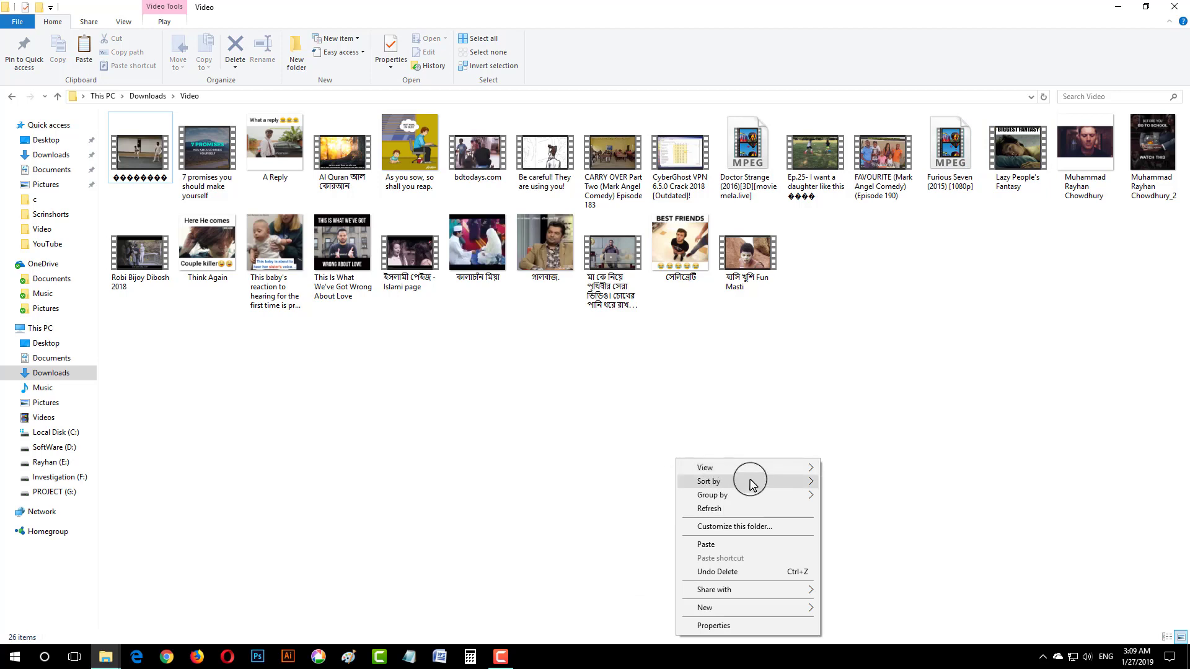
right_click(745, 511)
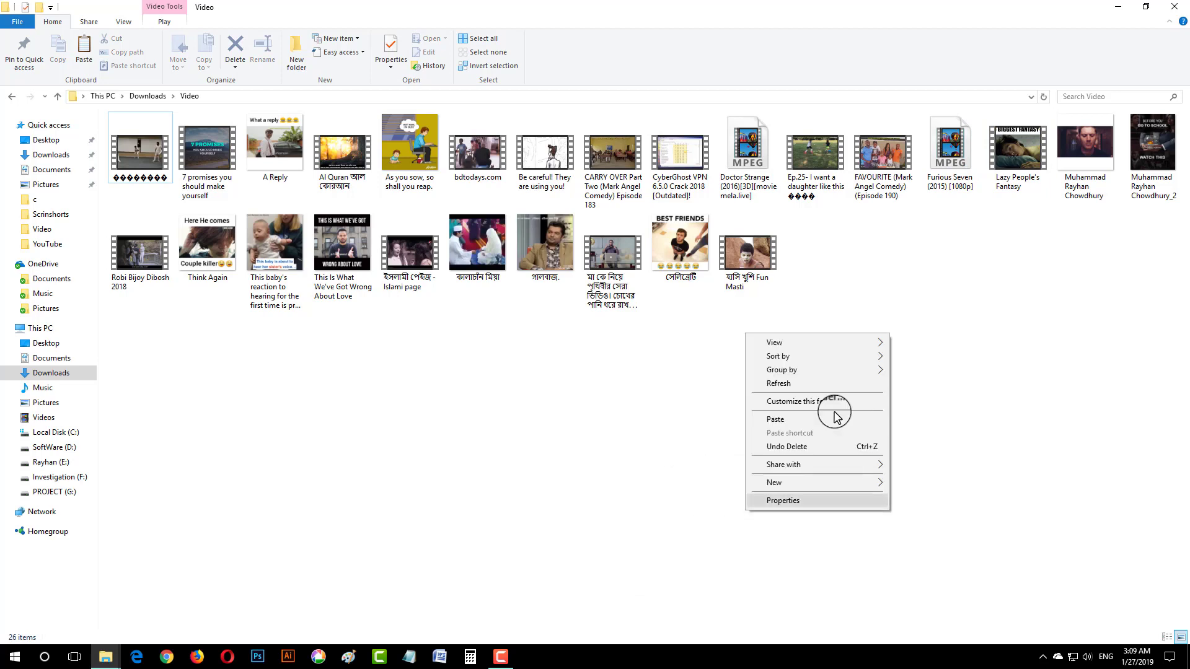
click(826, 385)
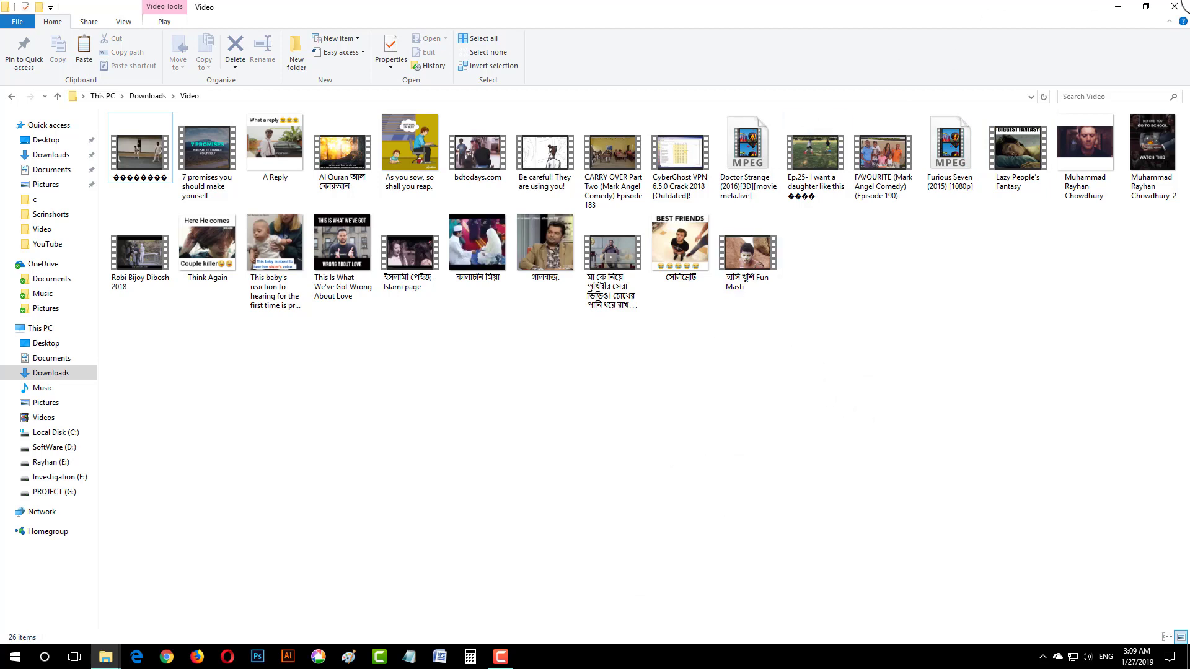
click(1184, 5)
right_click(532, 147)
right_click(649, 183)
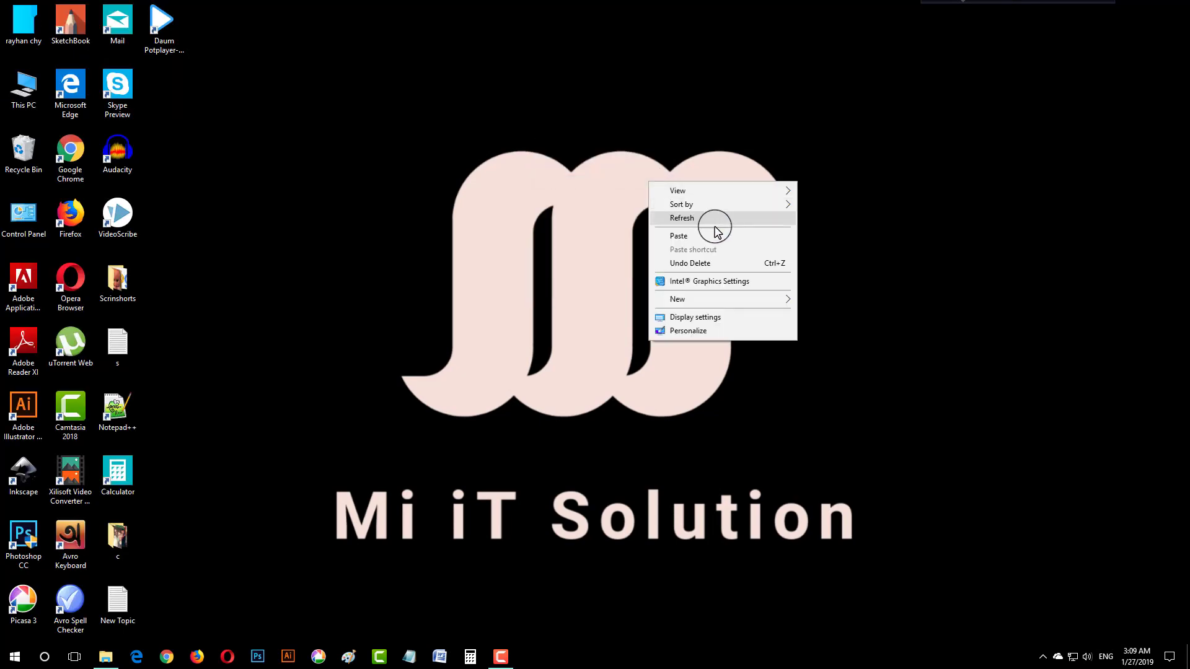
right_click(749, 219)
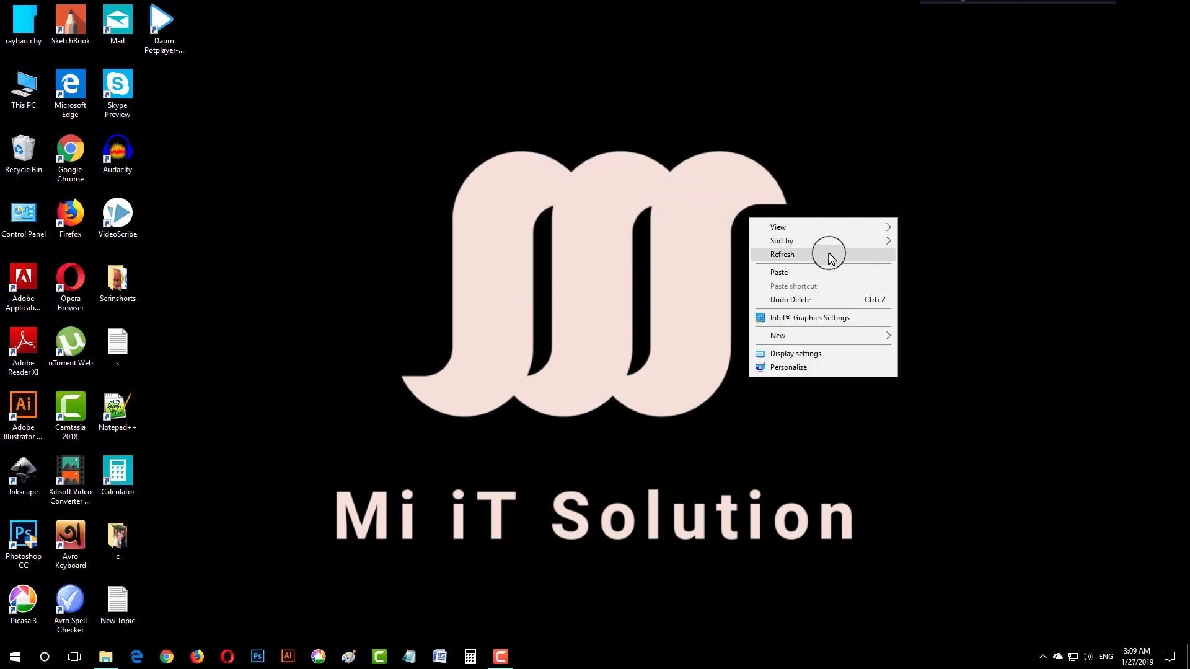
click(832, 258)
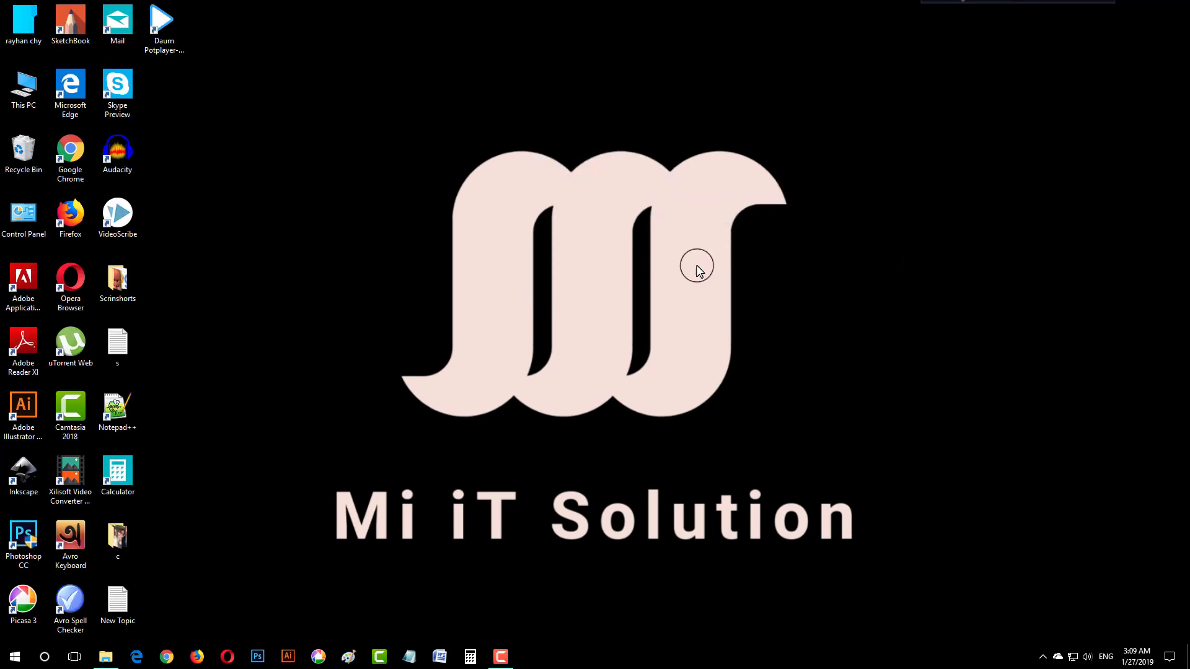
click(501, 657)
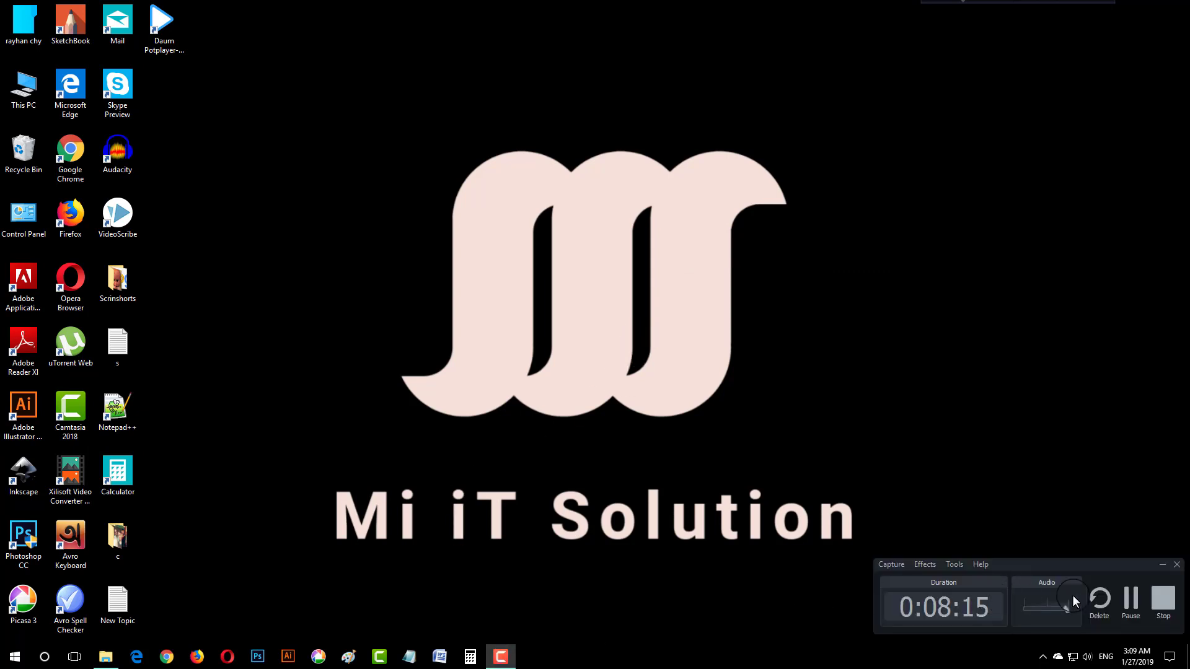